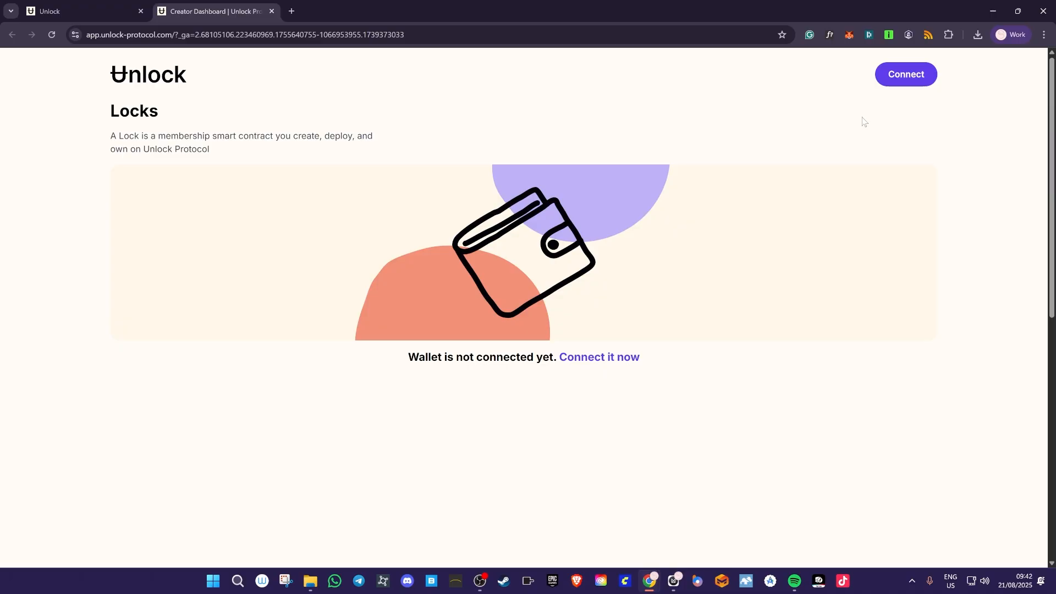
- Connect the MetaMask wallet to Unlock Protocol and confirm the sign-in request
left_click(906, 75)
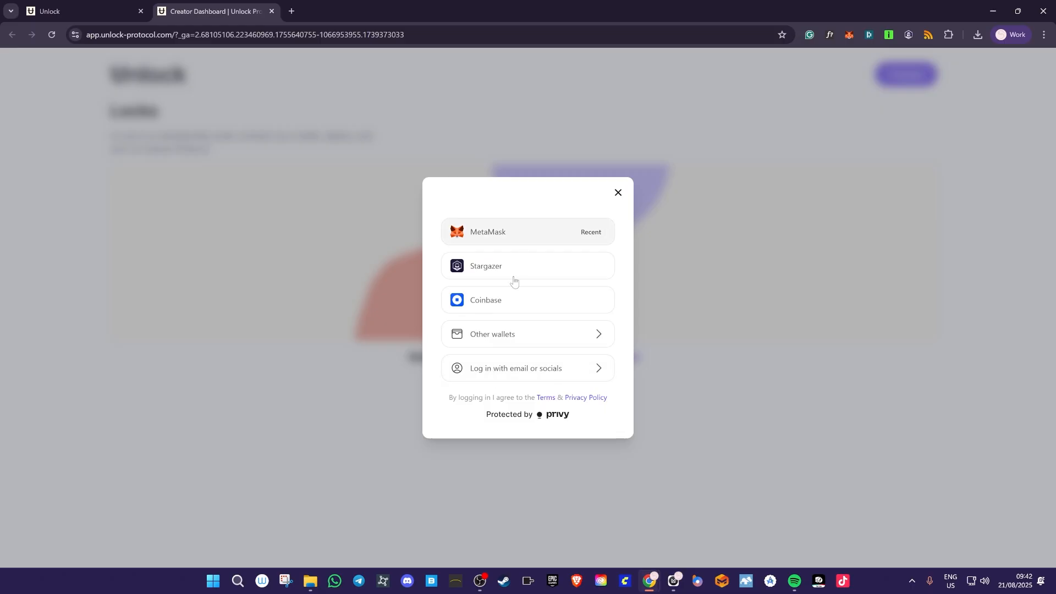
left_click(528, 233)
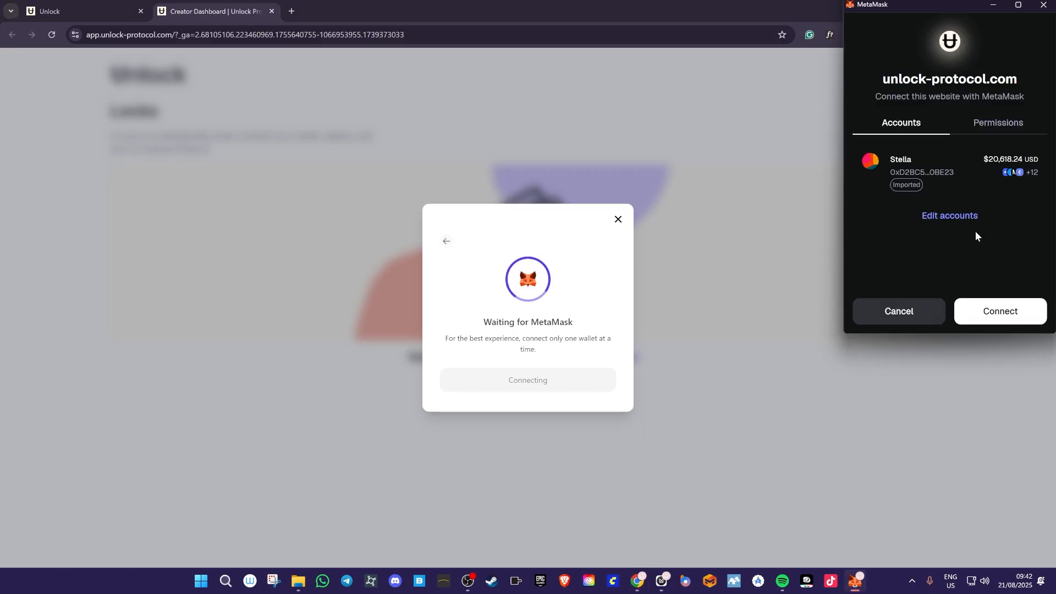
left_click(1001, 311)
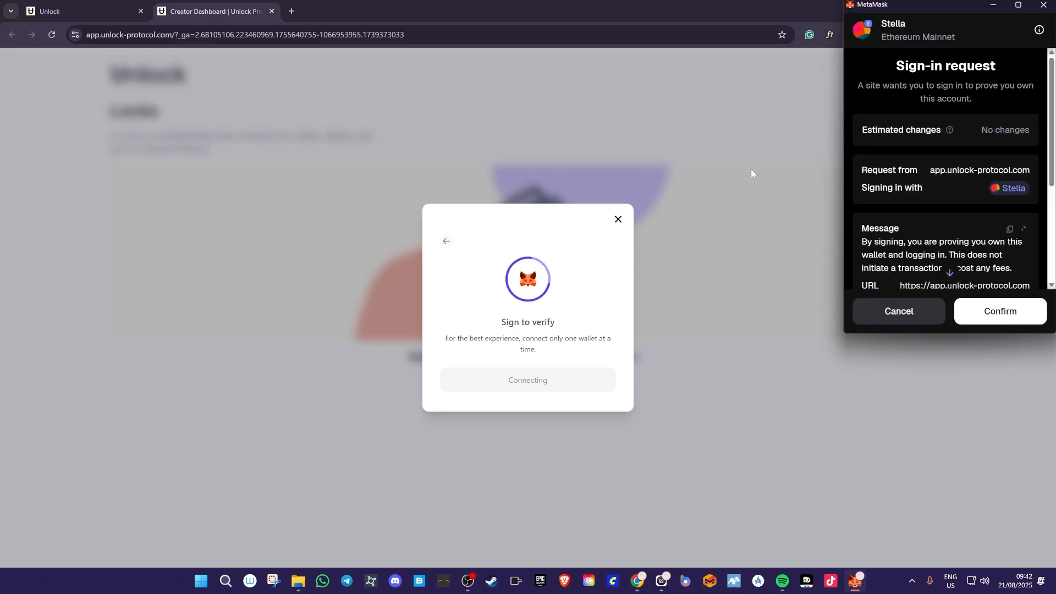
left_click(999, 311)
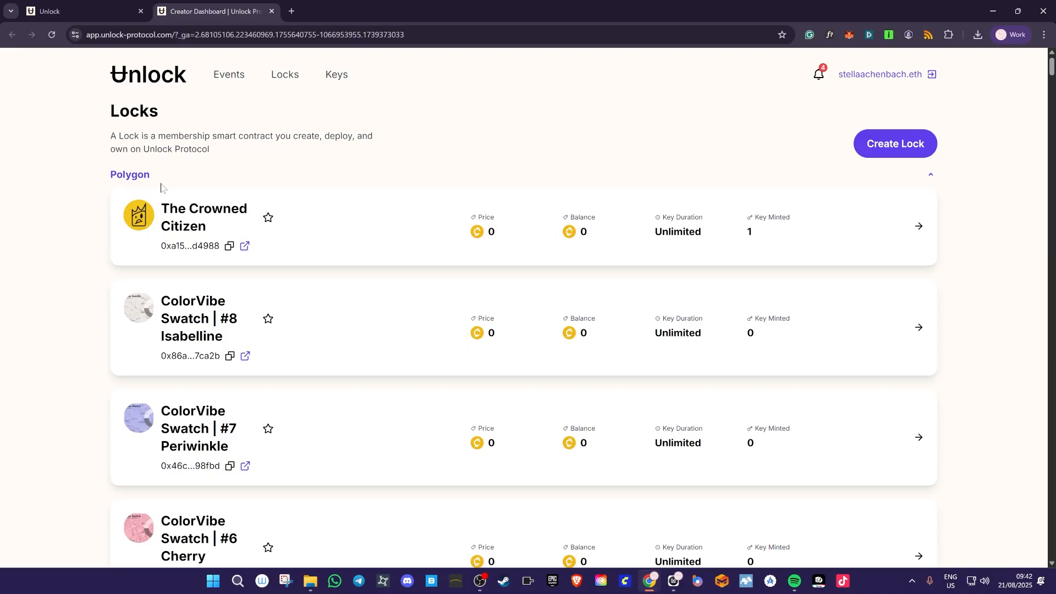
- Collapse the Polygon, Optimism, Base, Arbitrum and Celo lock groups on the Locks page
left_click(144, 177)
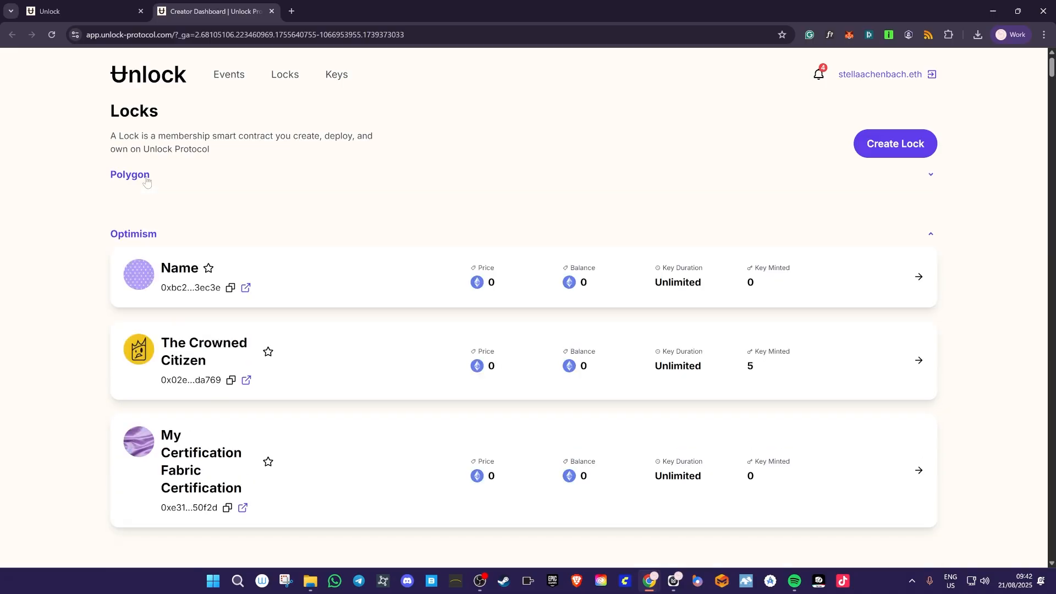
left_click(131, 235)
left_click(125, 302)
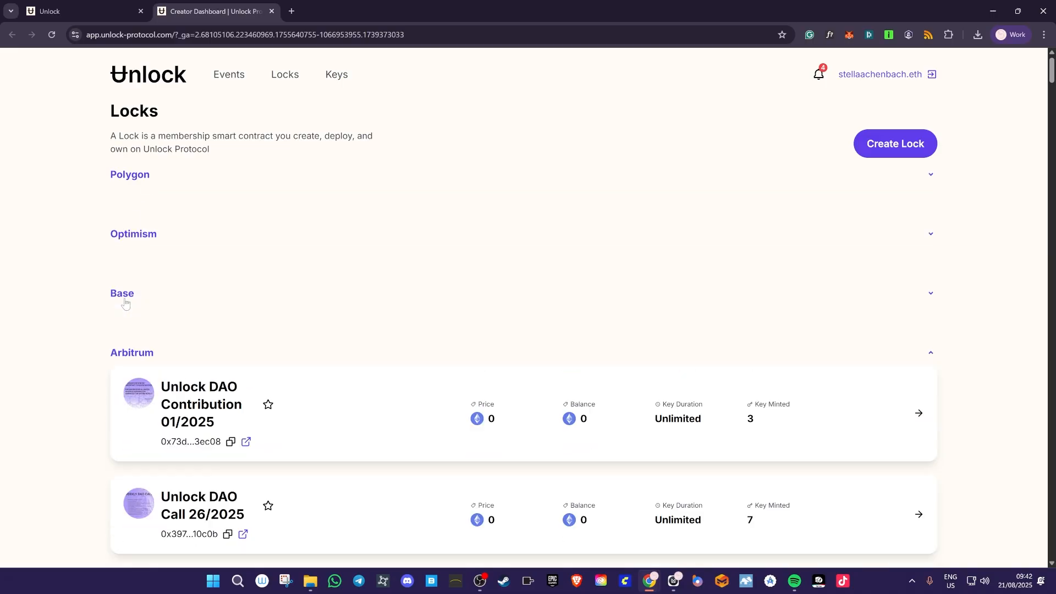
left_click(131, 356)
left_click(123, 414)
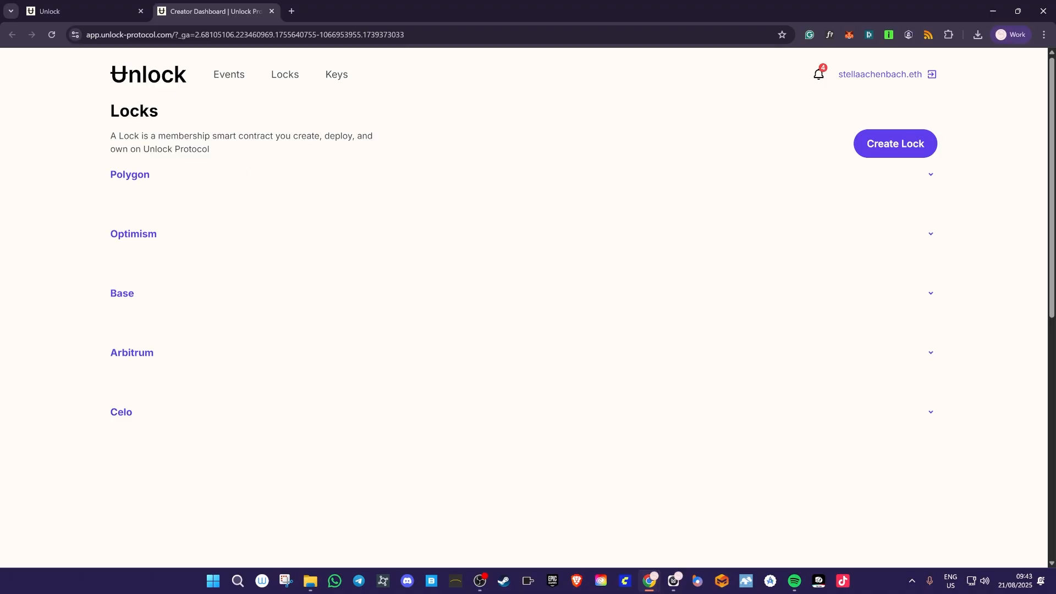
left_click_drag(111, 112, 163, 118)
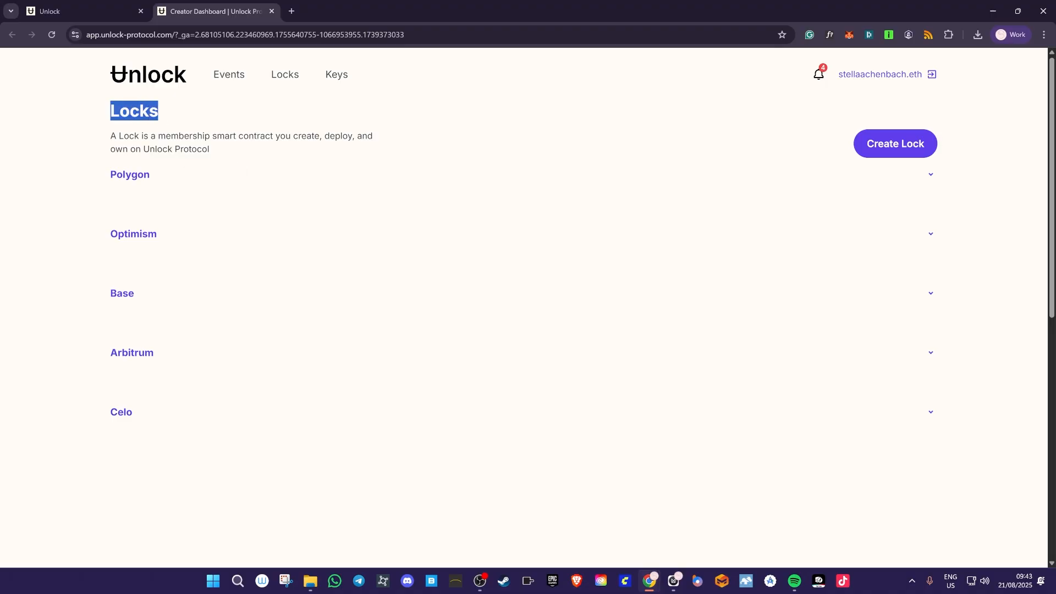
left_click(259, 155)
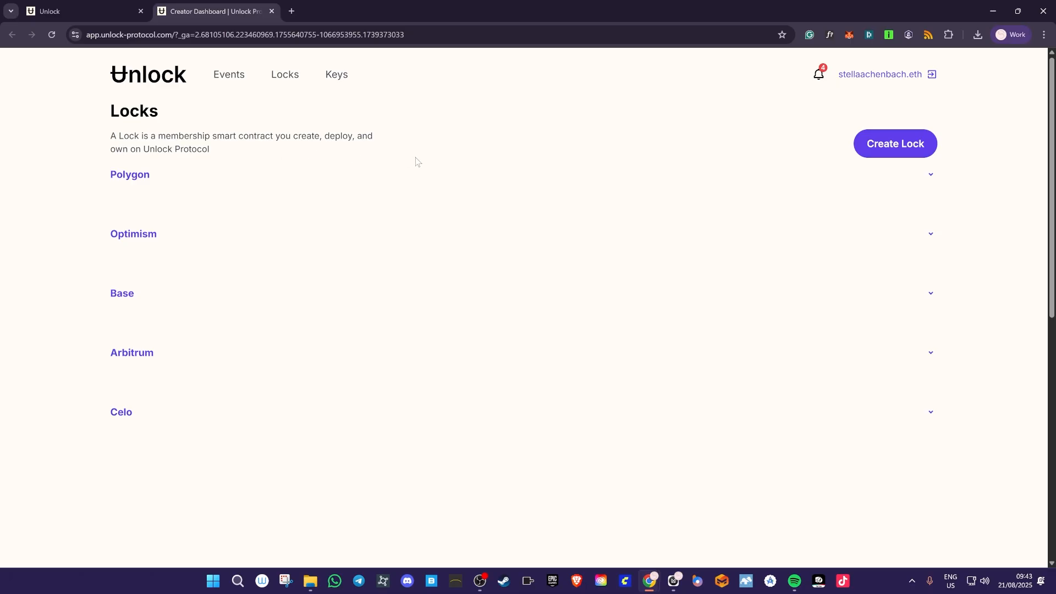
- Create a new lock using the 'Certify the expertise onchain' option
left_click(912, 150)
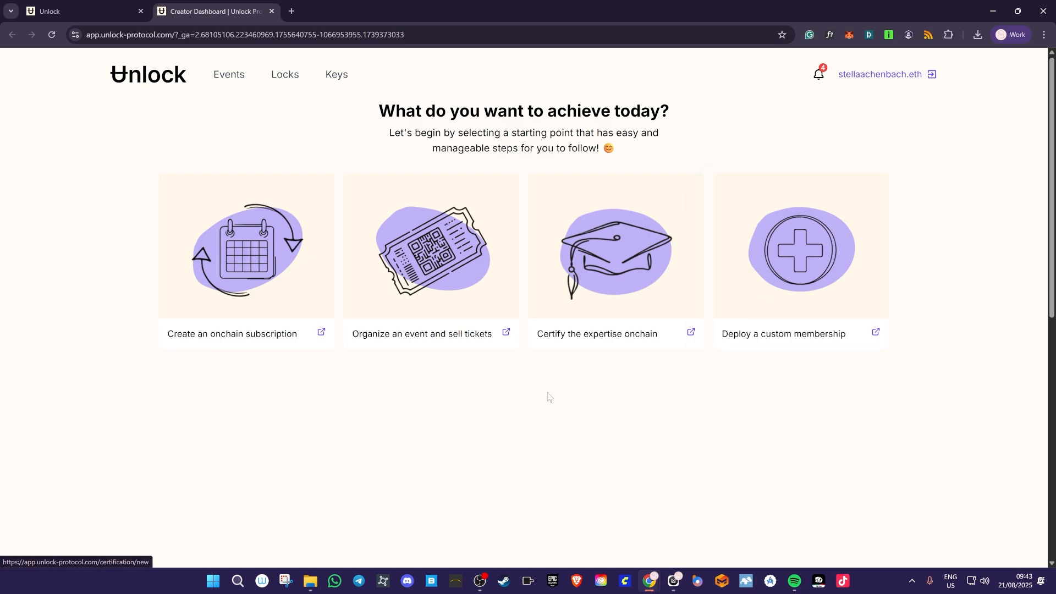
left_click(648, 271)
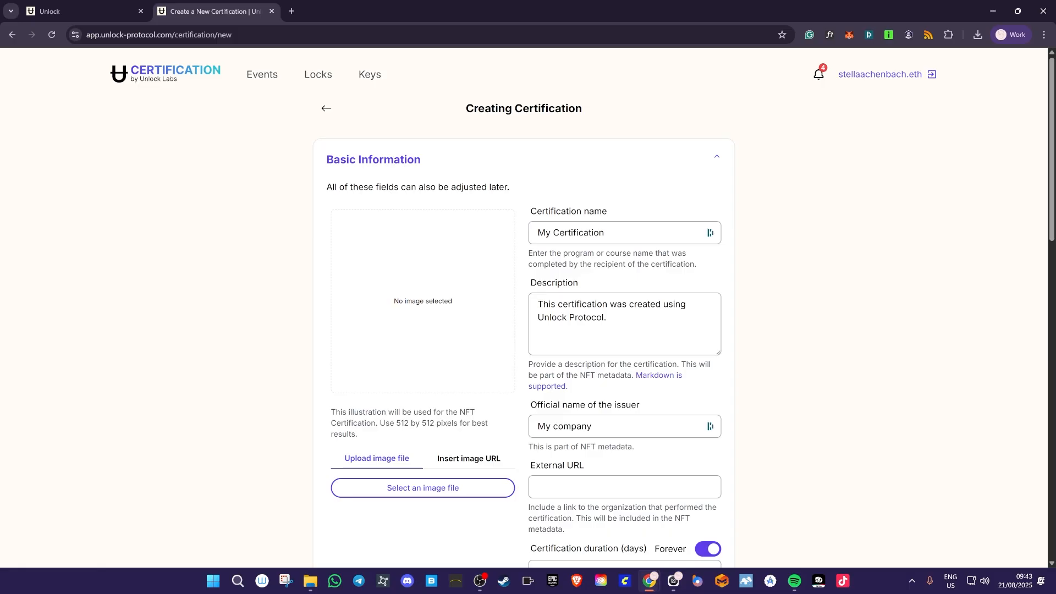
- Upload the Certificate of Participation PNG from Downloads as the certification illustration
left_click(419, 490)
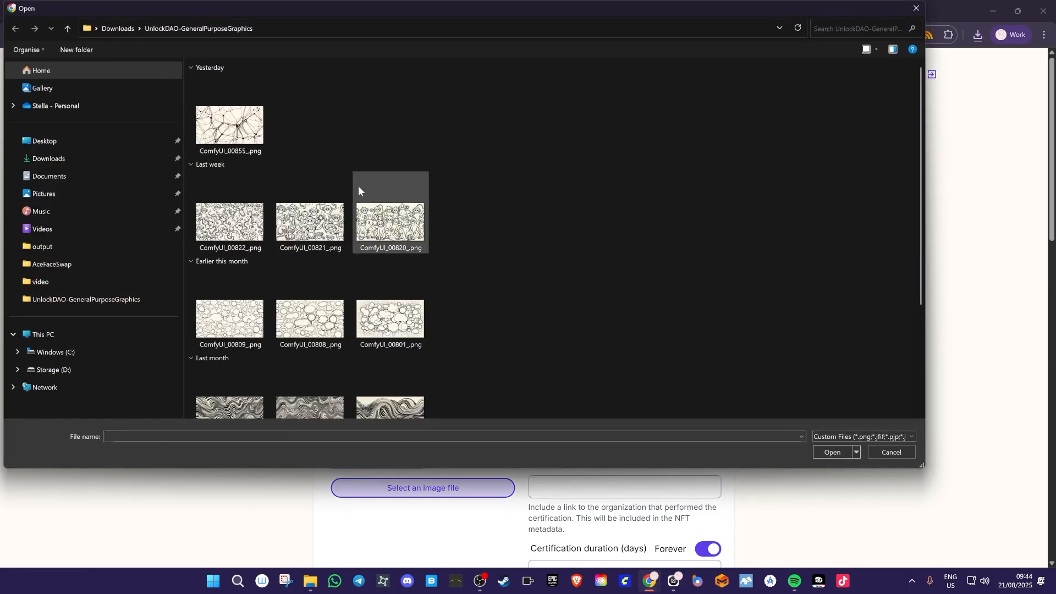
left_click(110, 162)
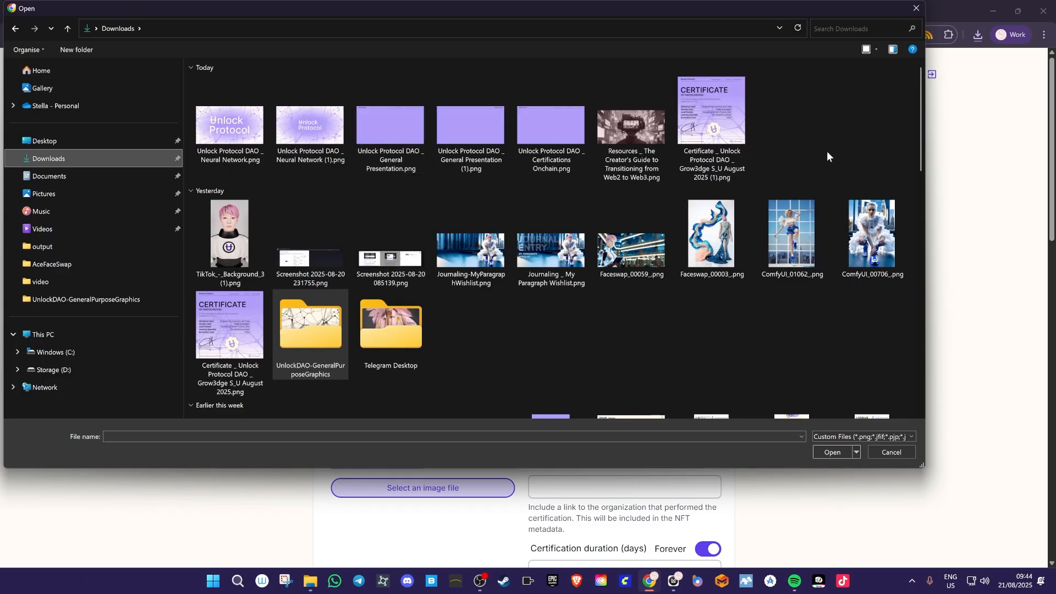
double_click(738, 115)
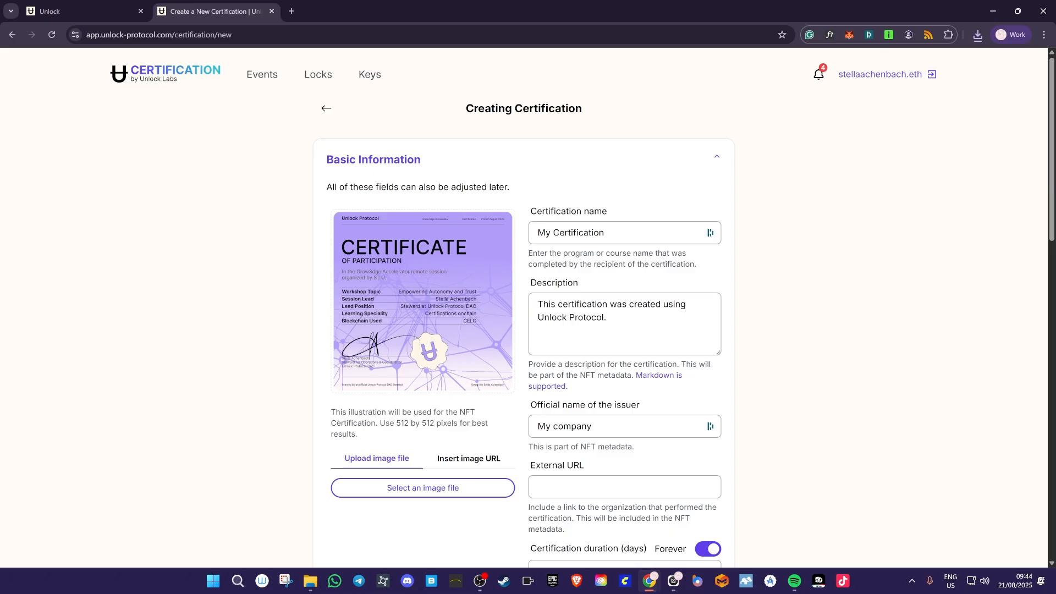
left_click_drag(393, 423, 436, 423)
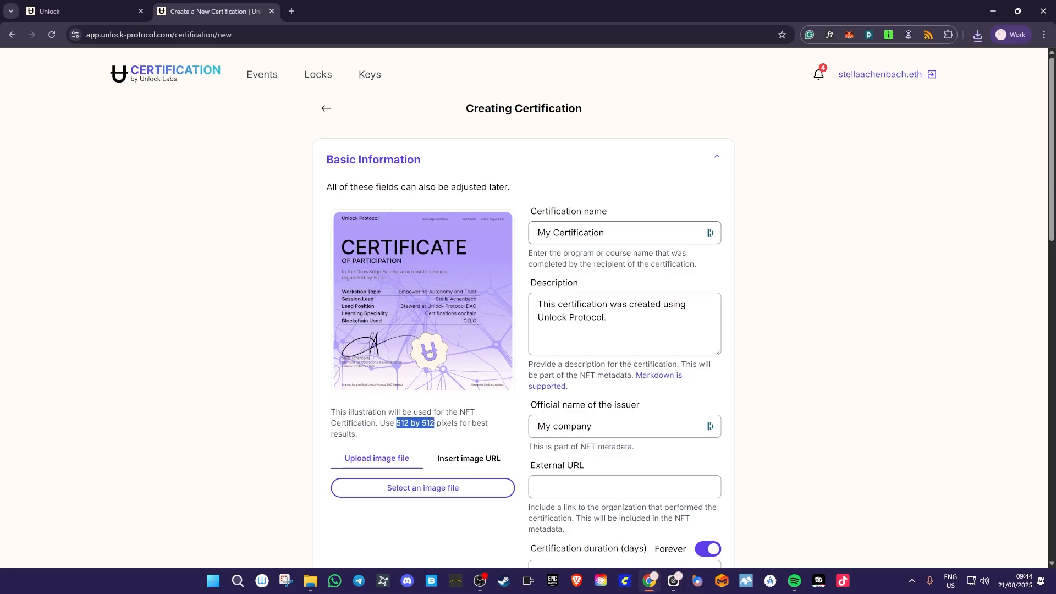
left_click_drag(605, 233, 534, 235)
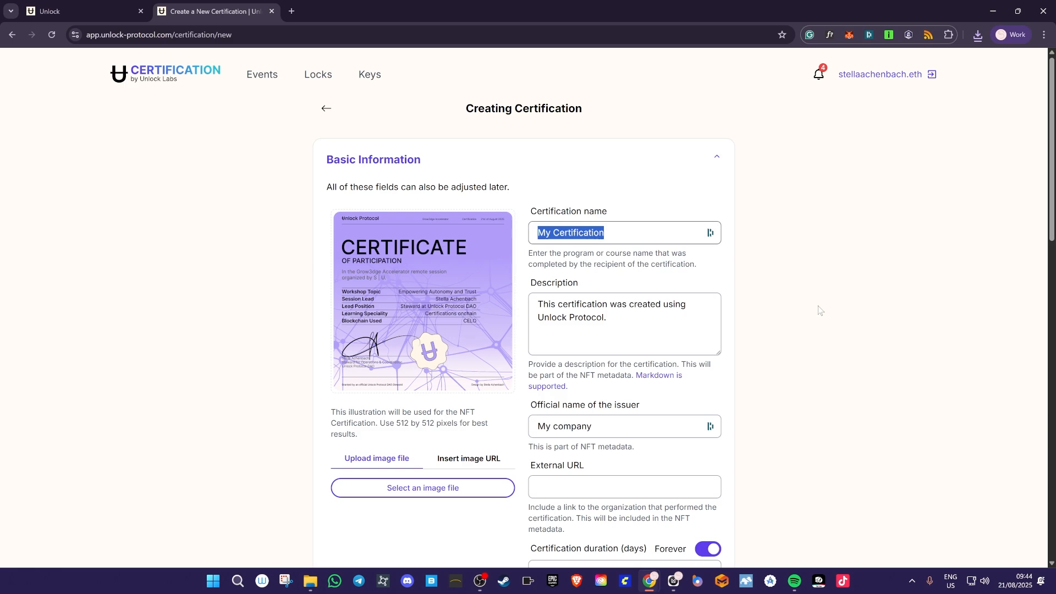
- Name the certification 'Certificate | Empowering Autonomy and Trust' and replace the description with the Grow3dge workshop text
type("Certificate |")
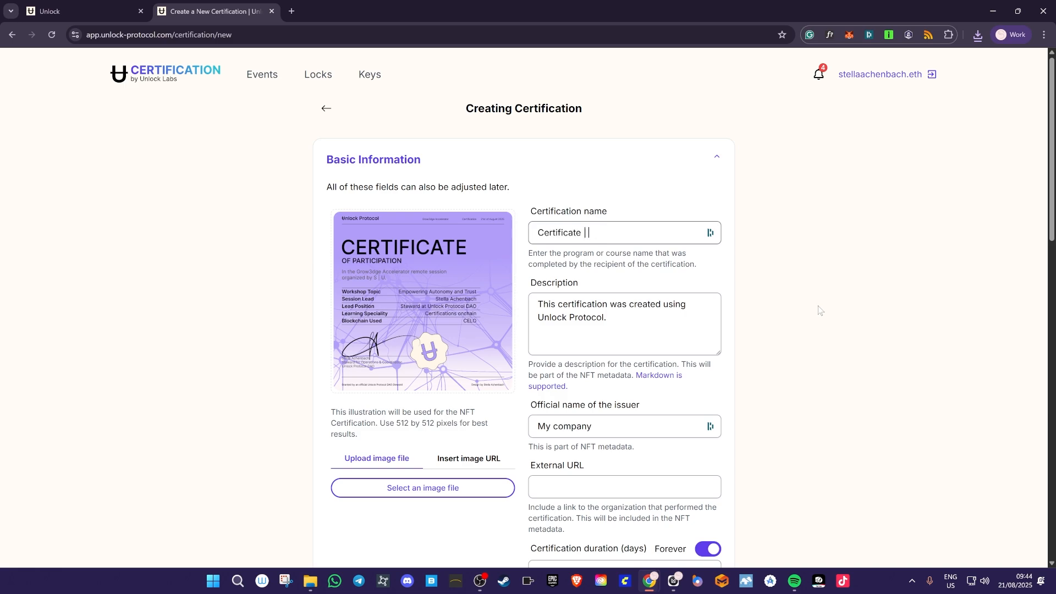
type(" Empowering Autonomy and Trust")
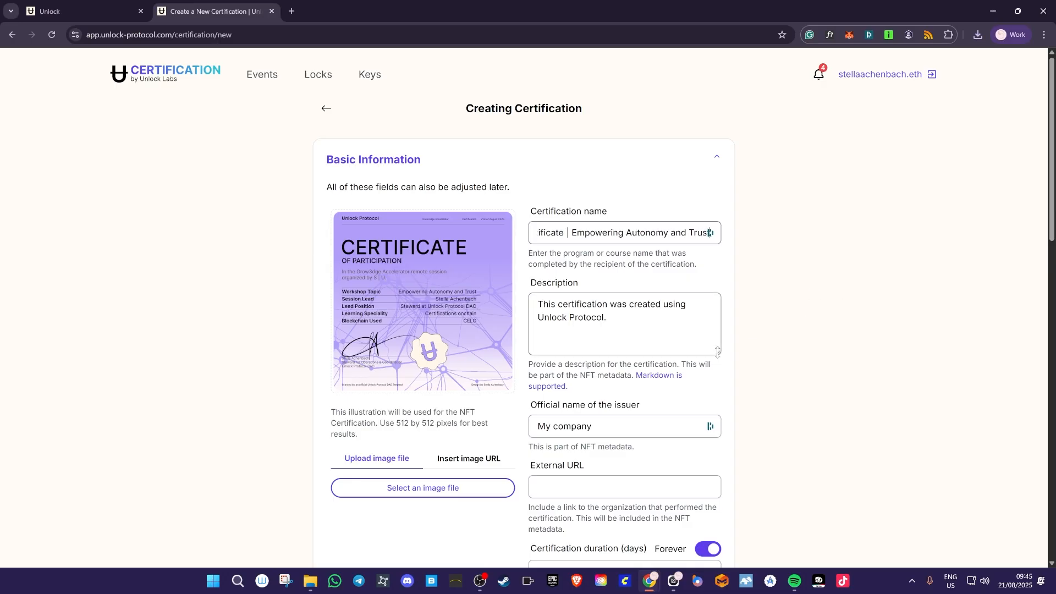
left_click_drag(717, 353, 730, 417)
key("ctrl+a")
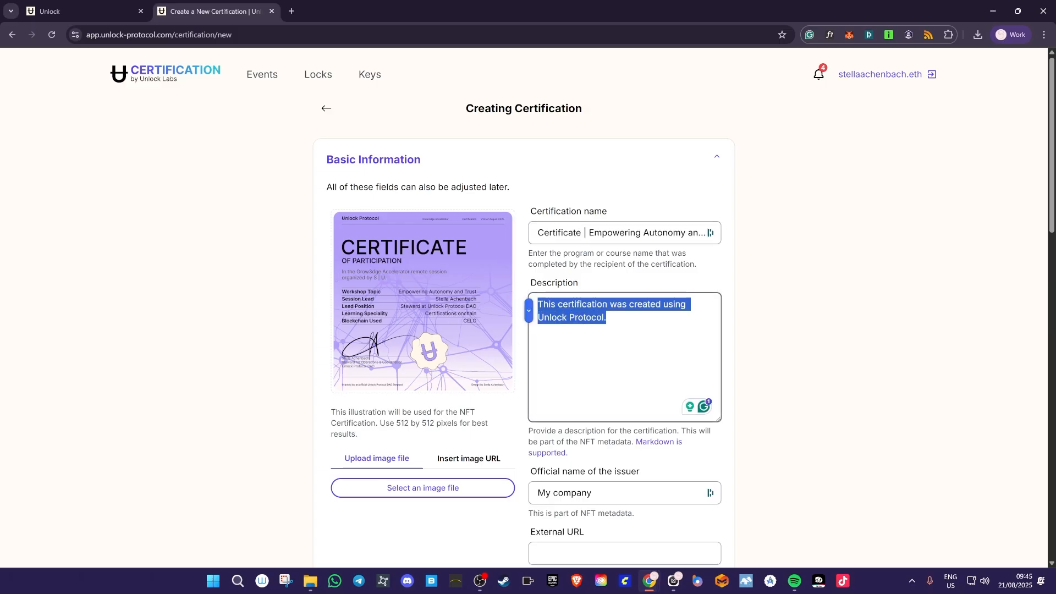
type("As part ")
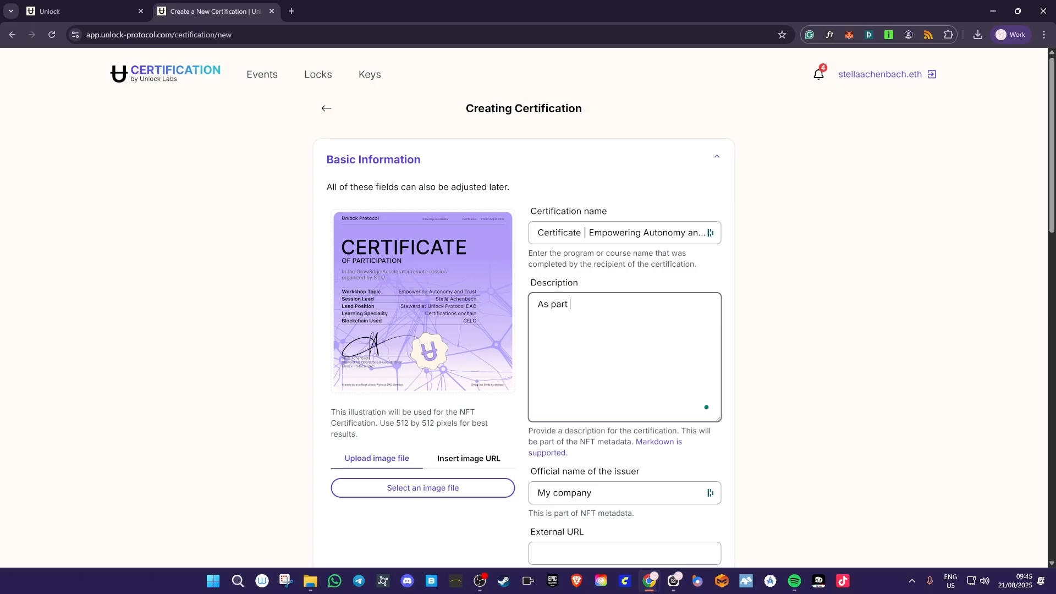
type("of the GrowEd")
key("BackSpace")
key("BackSpace")
type("3dge accelerator ")
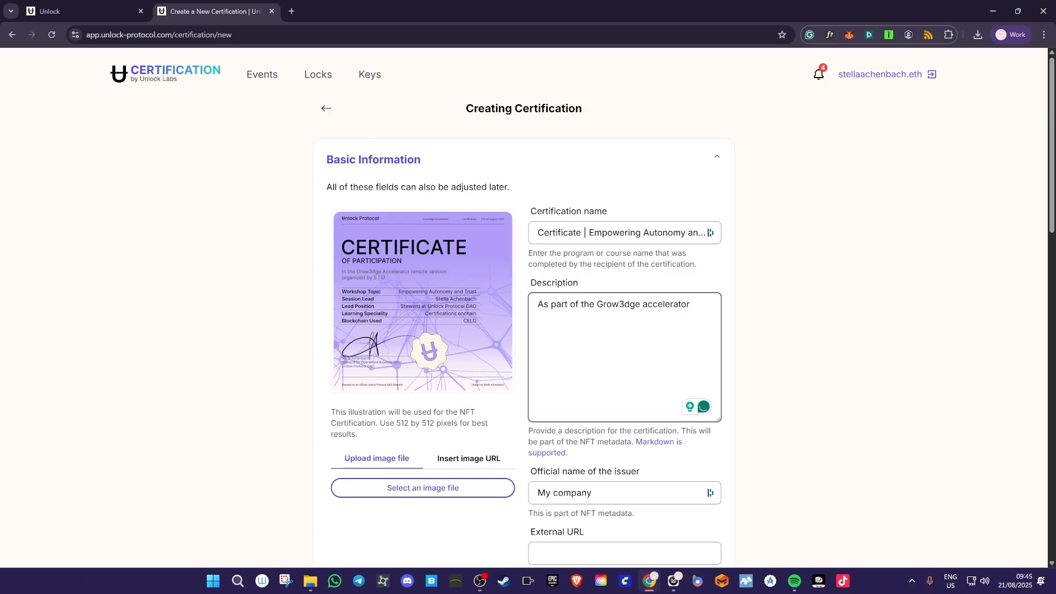
type("organized by S | U")
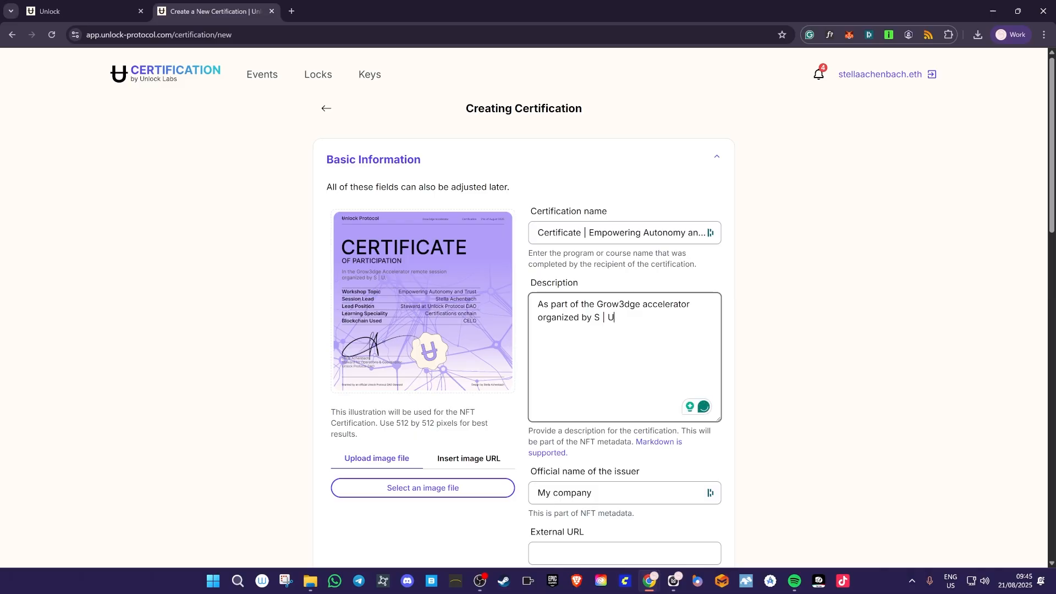
type(" Unlock Protocol DAO Stewa")
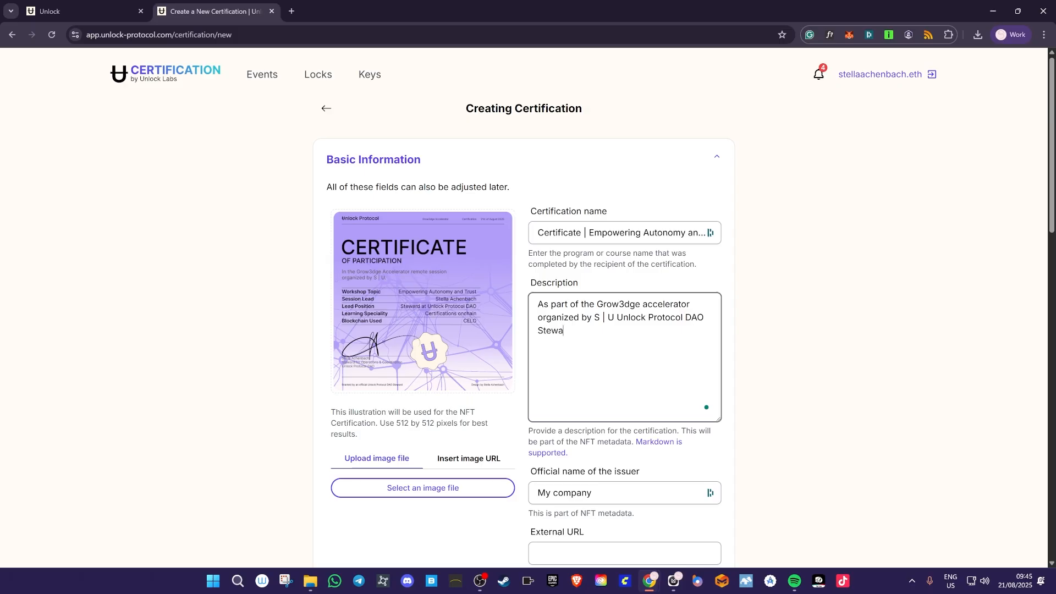
type("a worksho")
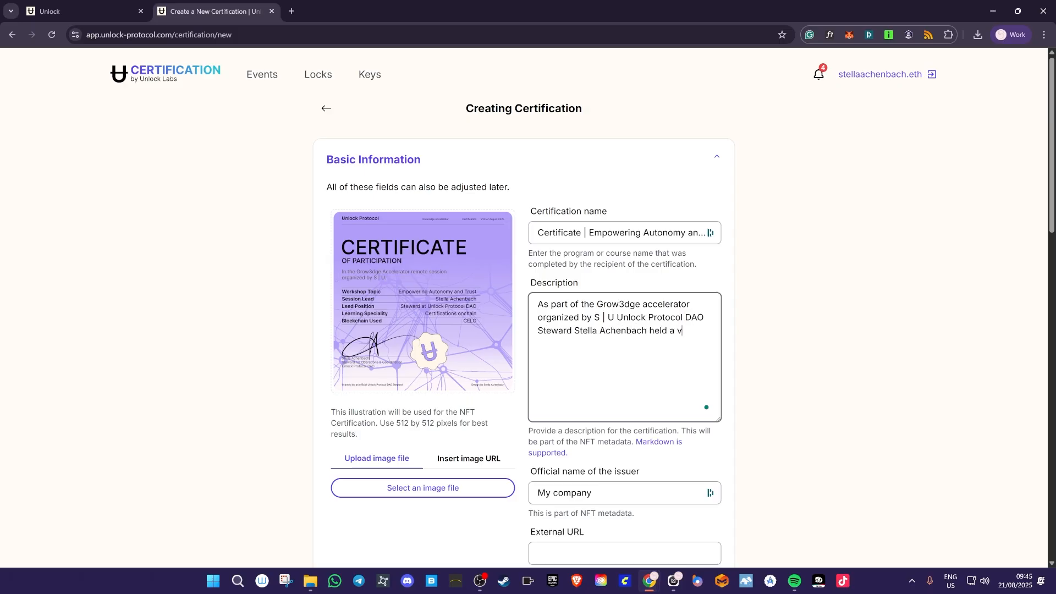
type("p specifically dedicated to ")
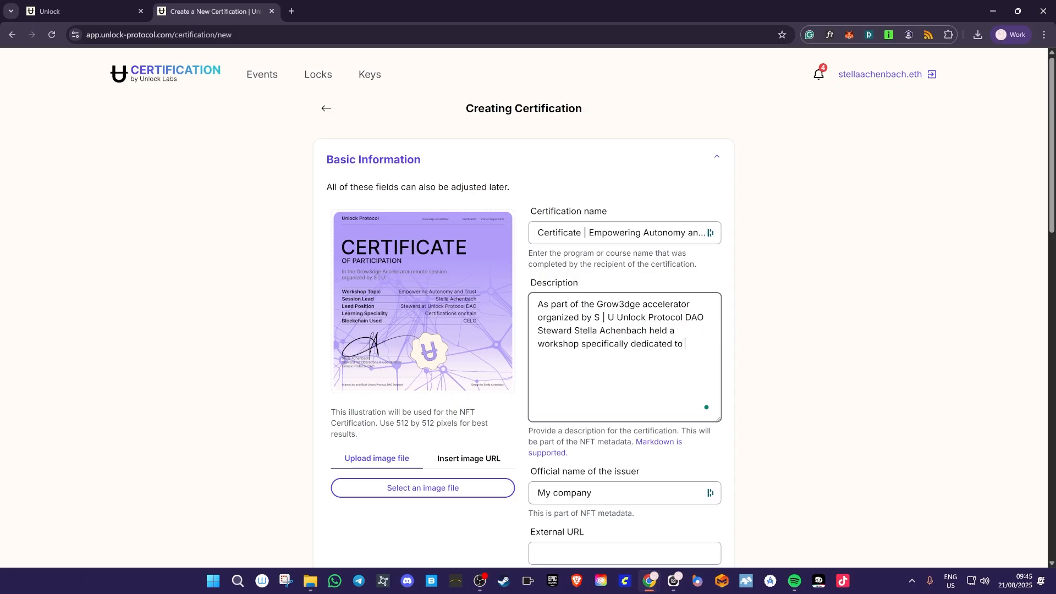
type("launching certifications onchain.")
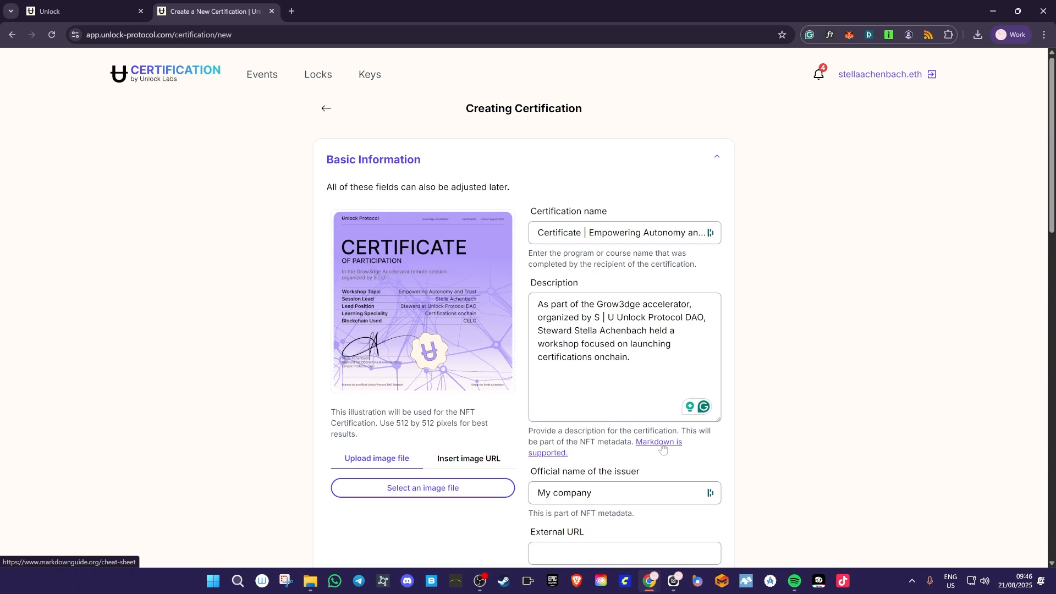
- Open the Markdown cheat sheet, review its link syntax, then close it
right_click(663, 449)
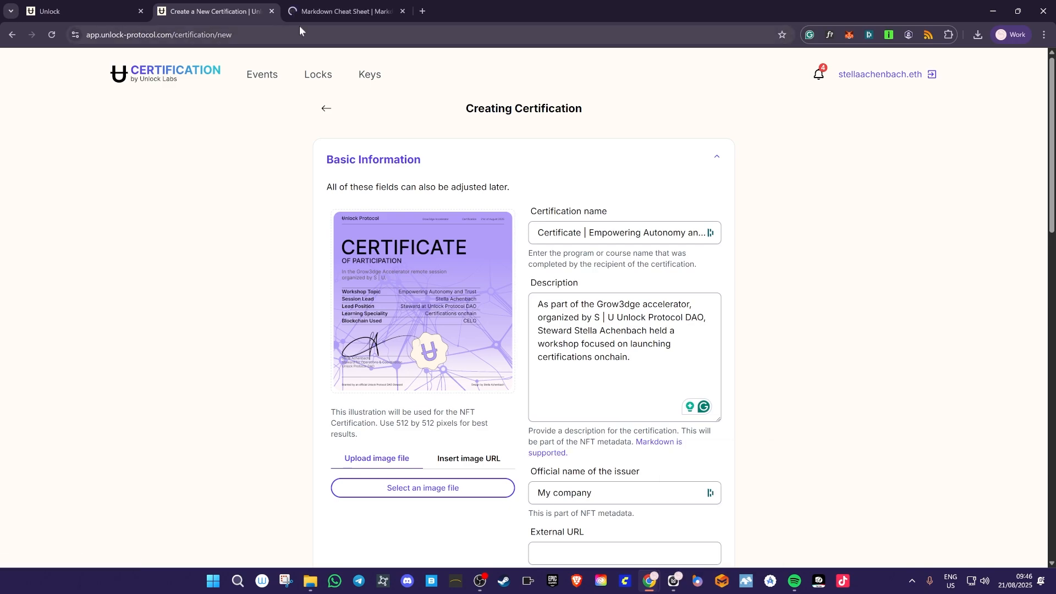
left_click(308, 15)
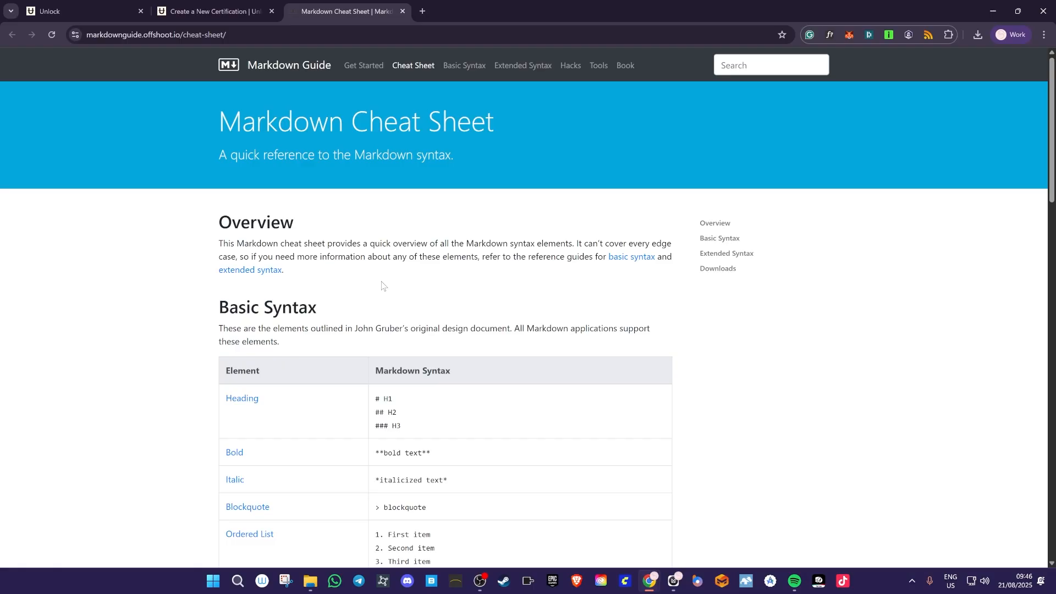
scroll(382, 284, "down", 3)
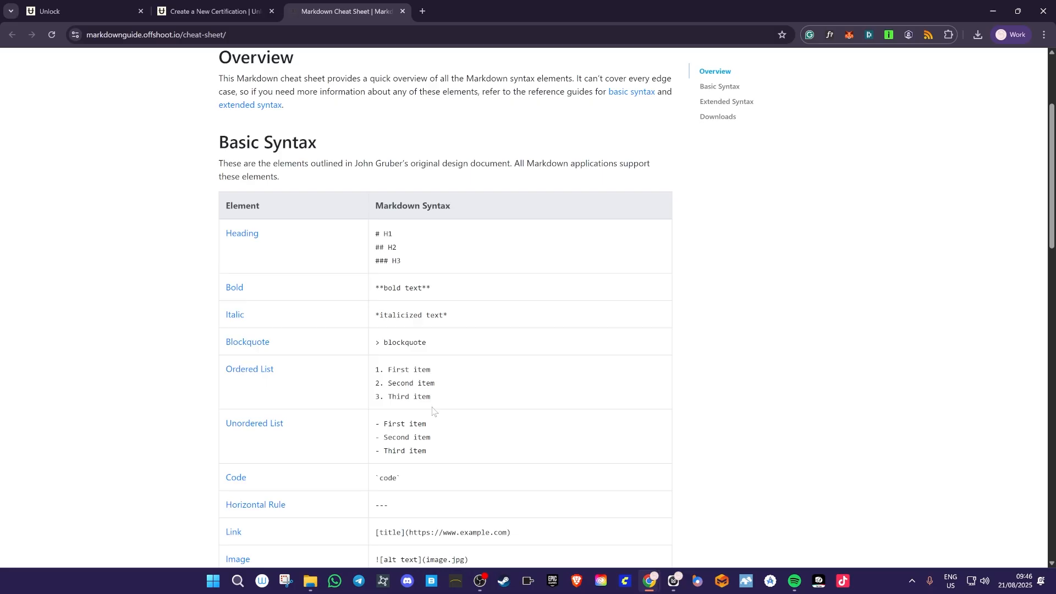
scroll(580, 431, "down", 8)
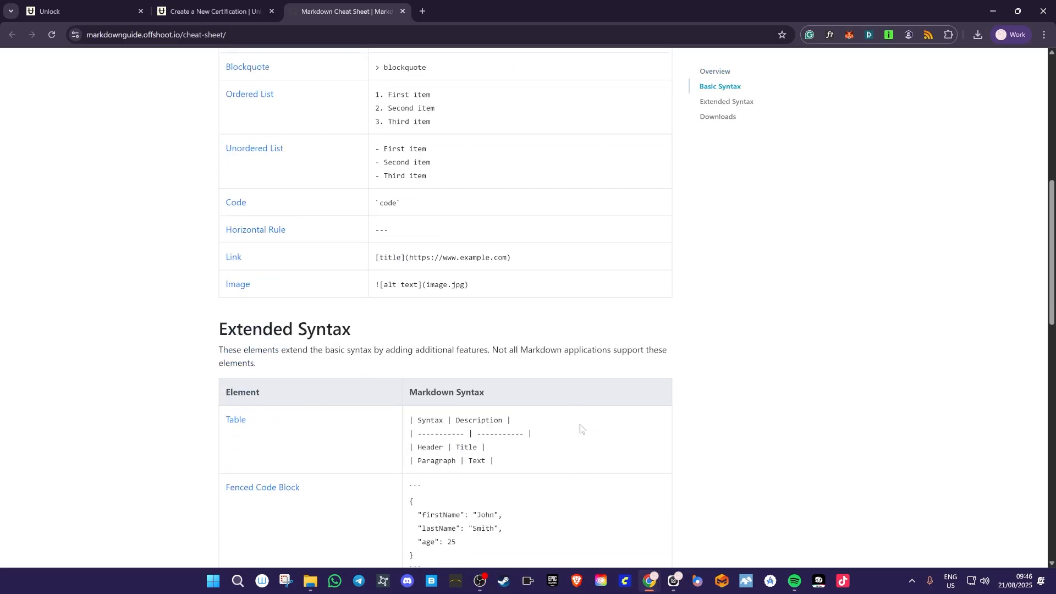
scroll(580, 429, "down", 4)
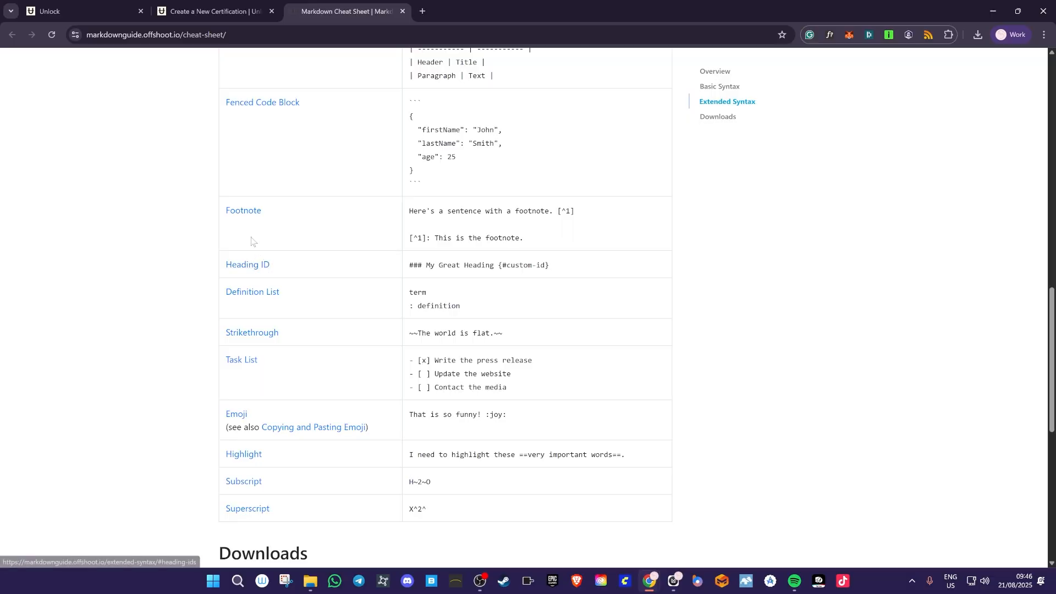
left_click(402, 11)
- Replace the issuer 'My company' with 'Unlock Protocol DAO'
scroll(809, 415, "down", 3)
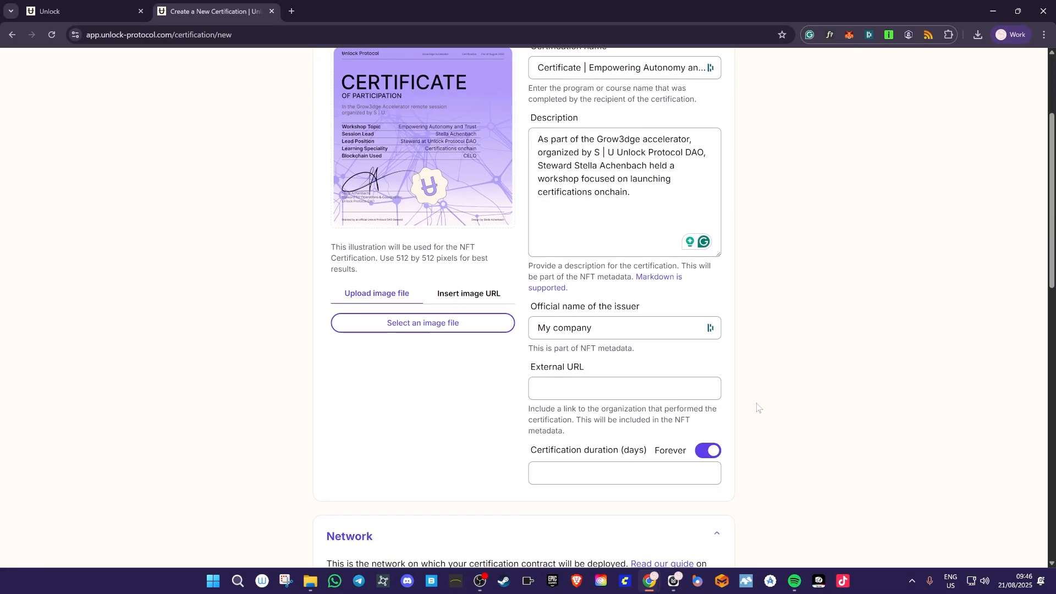
scroll(634, 373, "up", 2)
left_click_drag(608, 439, 435, 441)
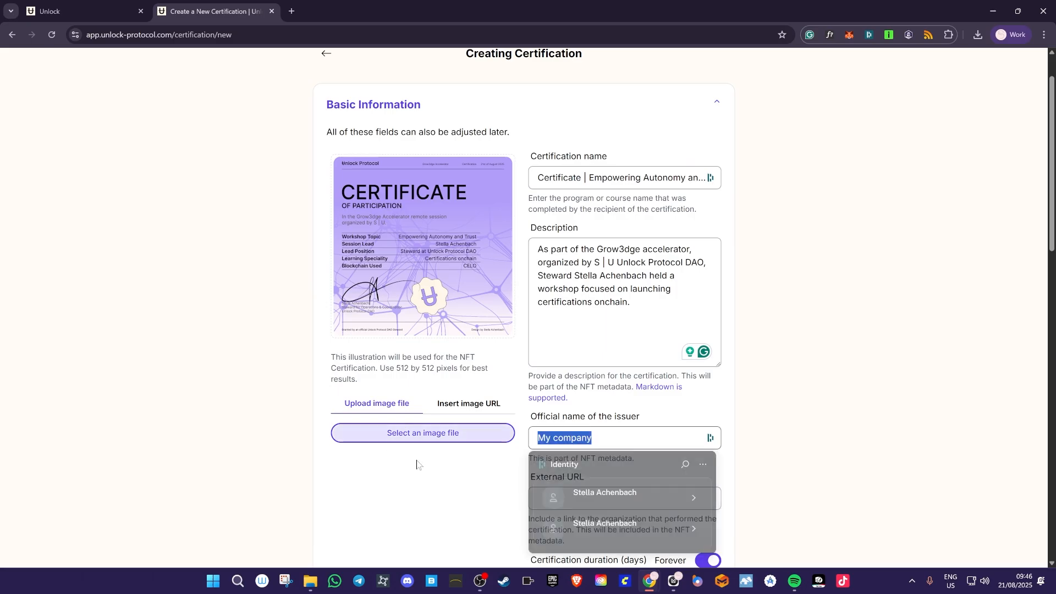
type("Unlock ")
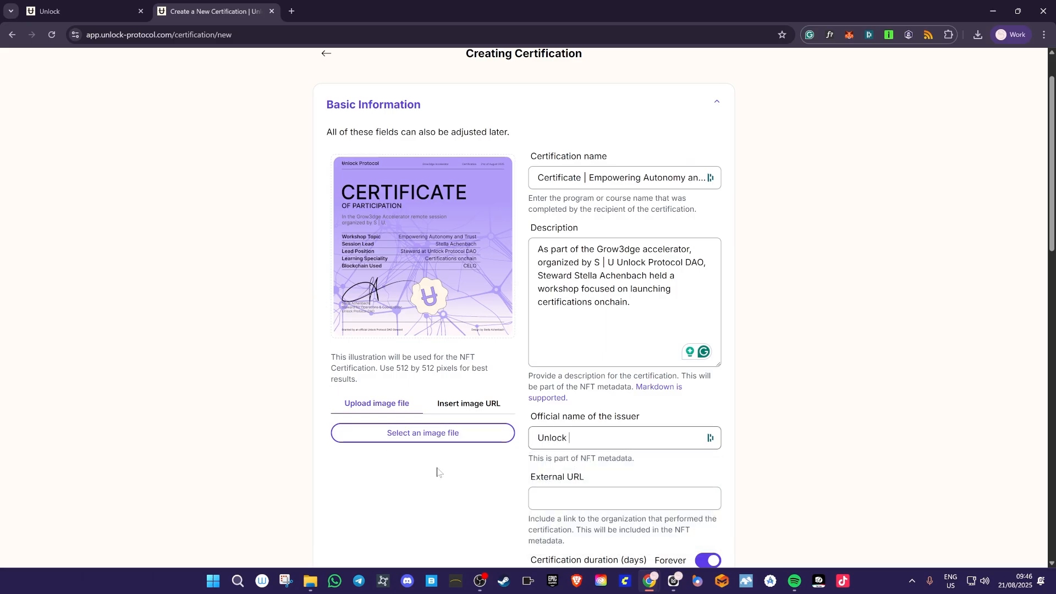
type("Protocol DAO")
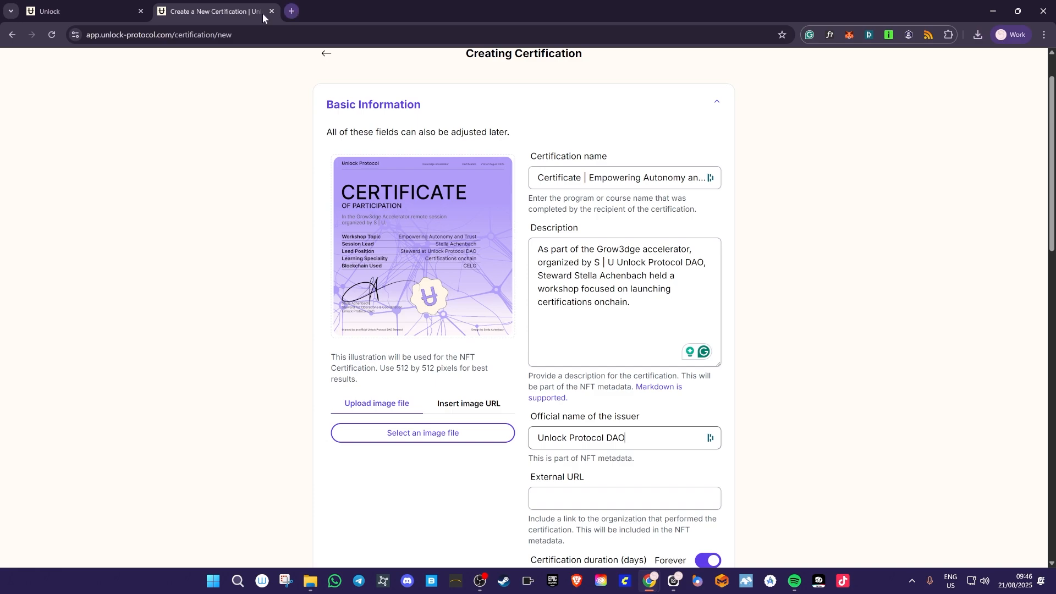
left_click(107, 21)
left_click(115, 35)
key("ctrl+c")
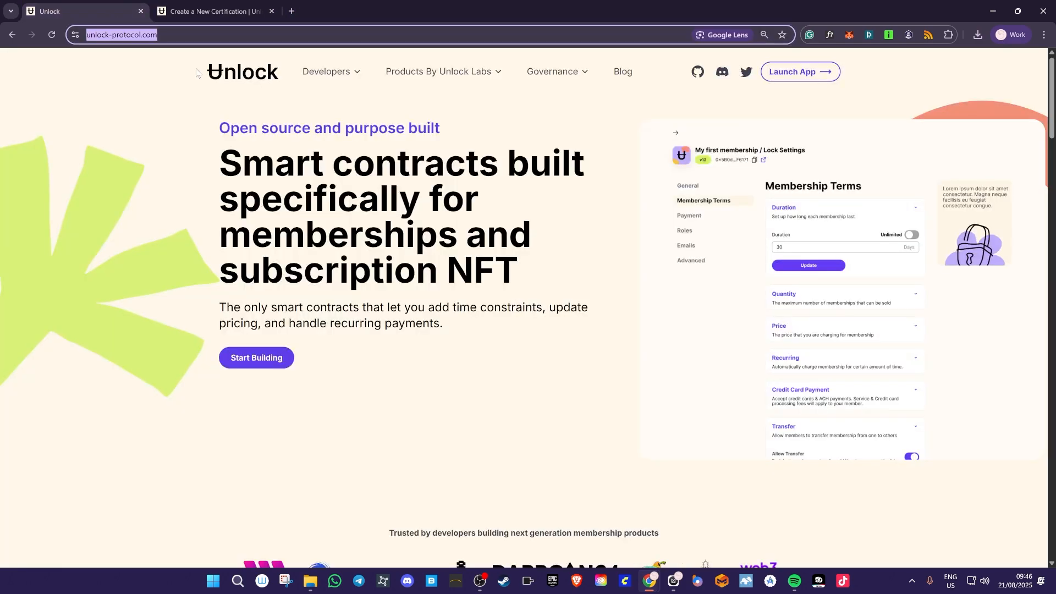
left_click(223, 14)
scroll(769, 423, "down", 3)
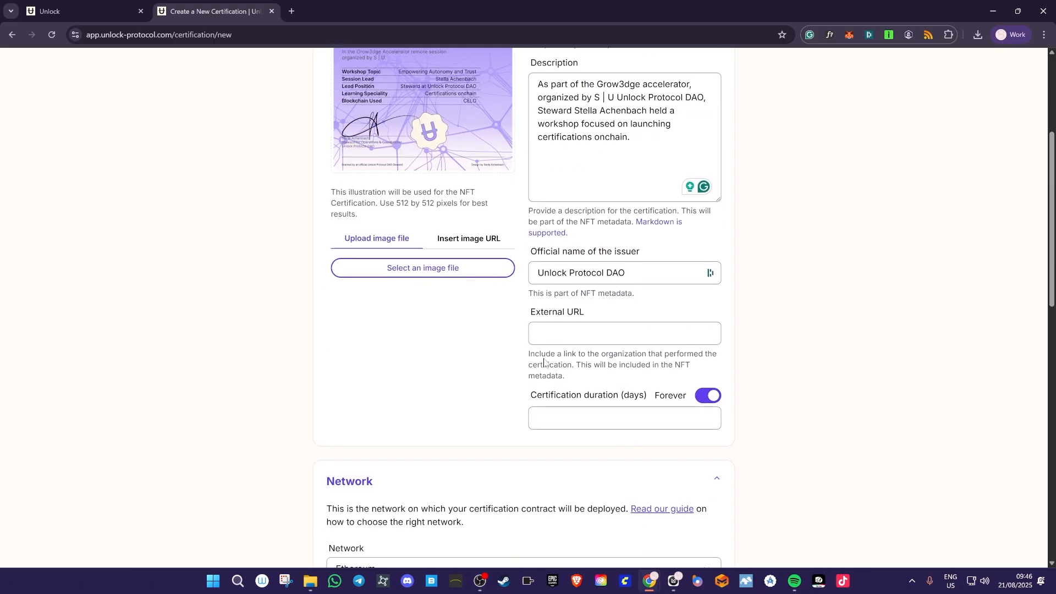
left_click(540, 333)
key("ctrl+v")
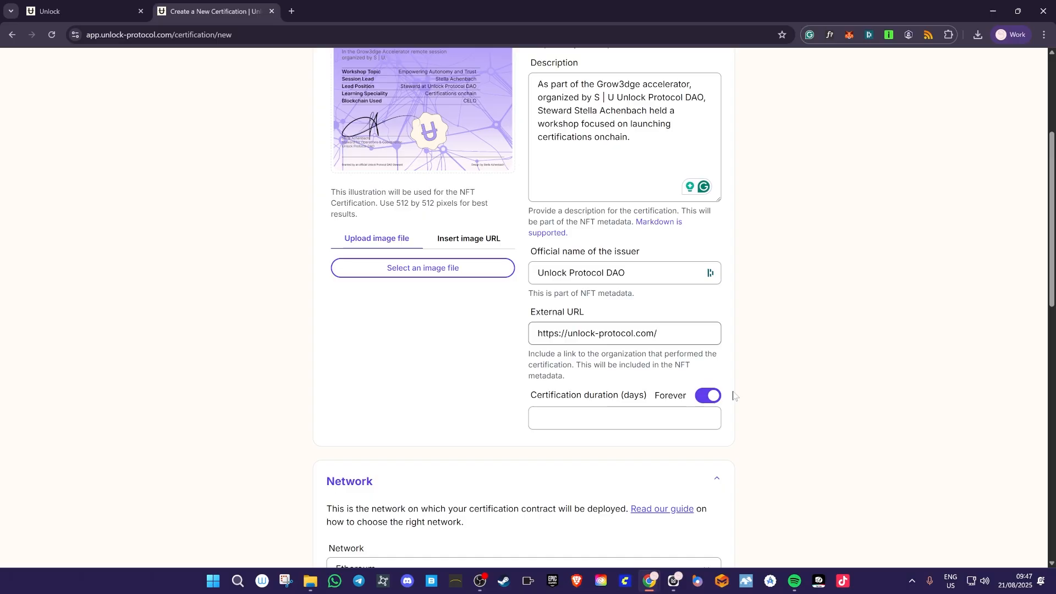
- Change the certification network from Ethereum to Celo and review the form
scroll(734, 396, "down", 3)
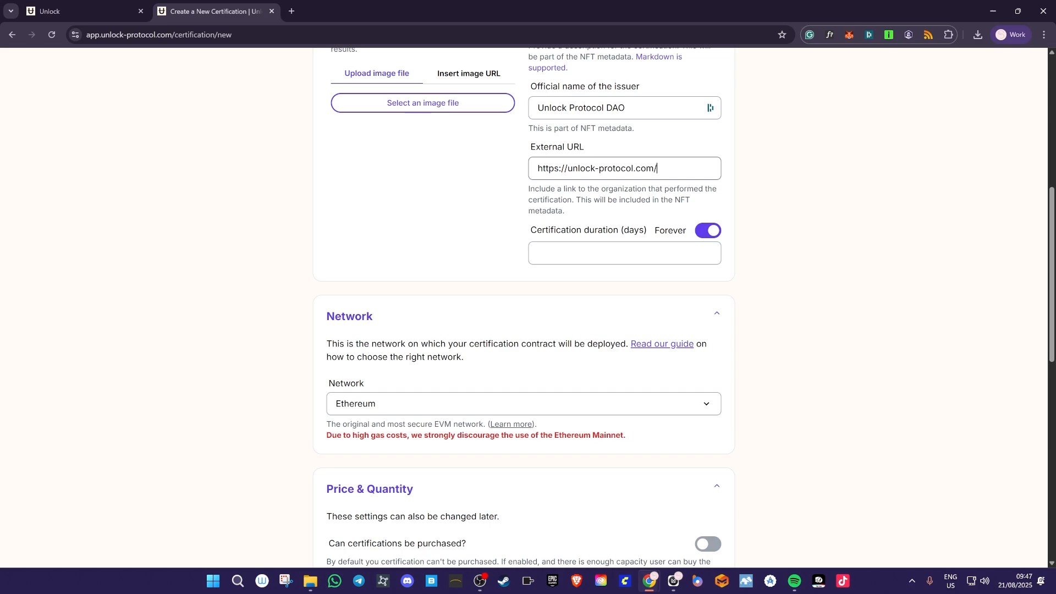
left_click(558, 408)
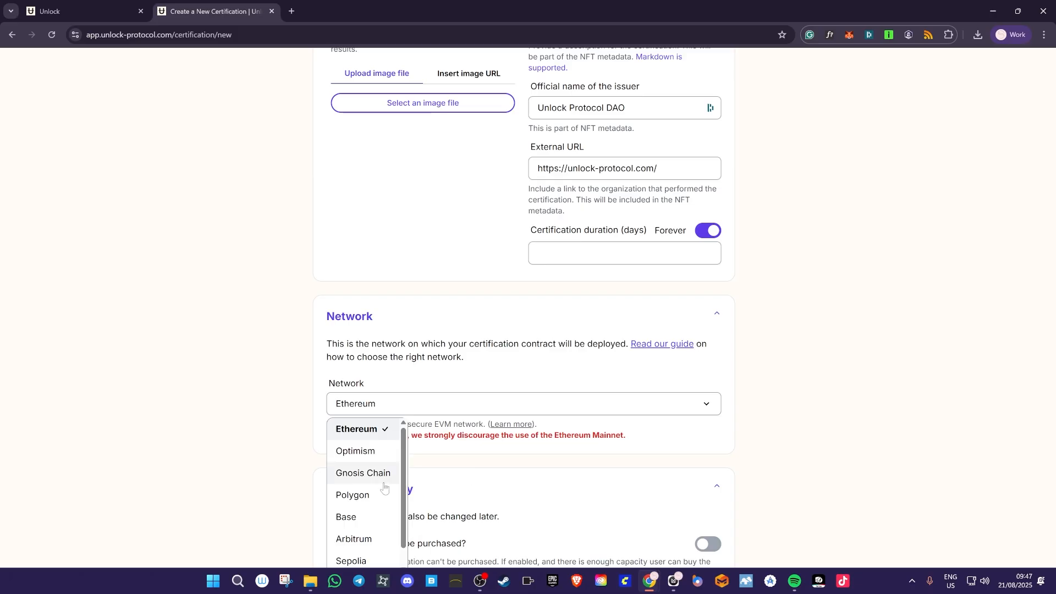
scroll(366, 515, "down", 1)
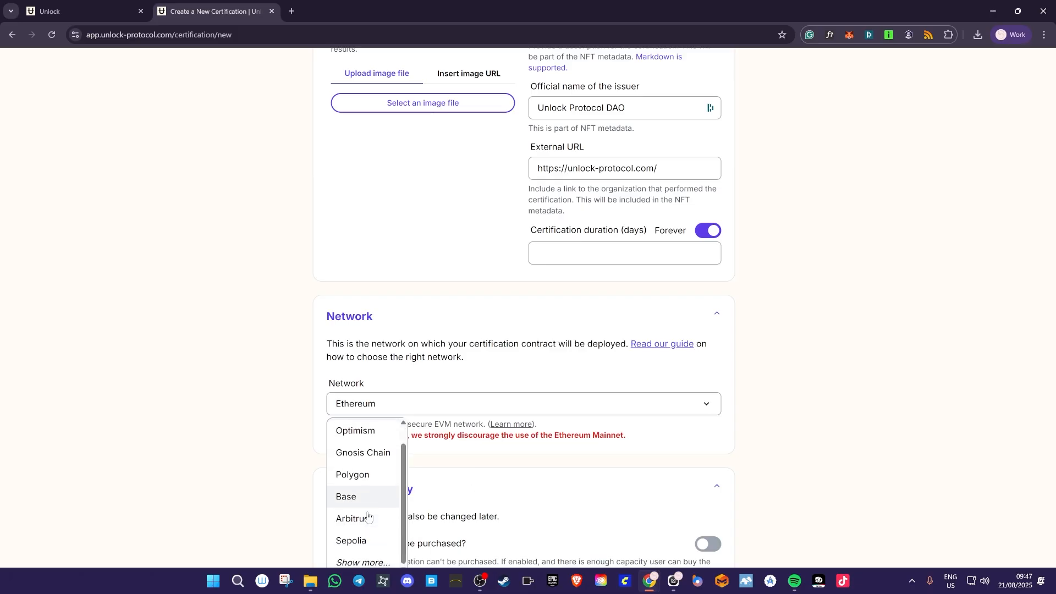
left_click(358, 563)
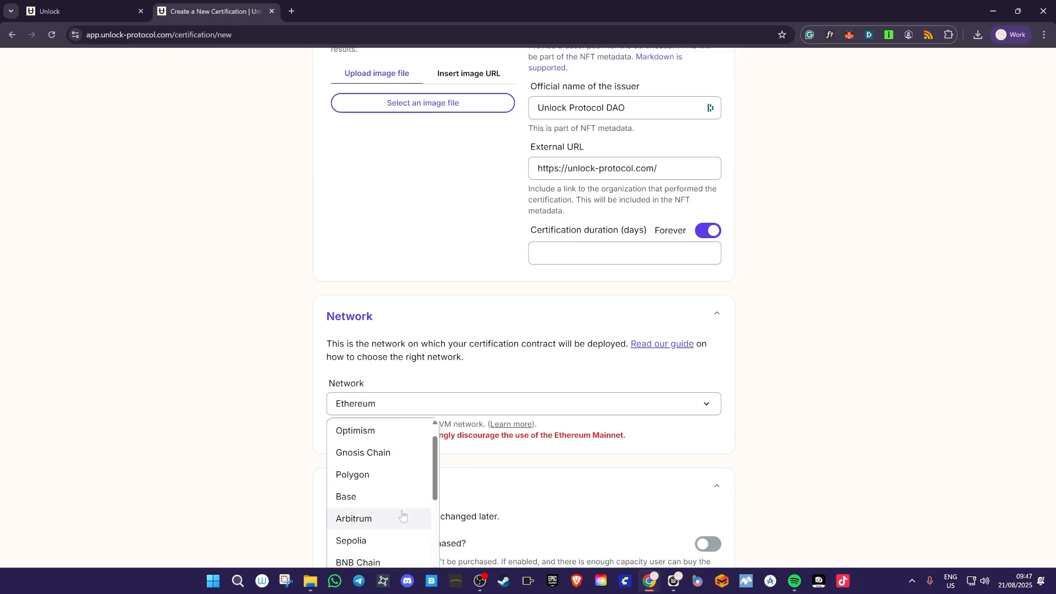
scroll(403, 516, "down", 2)
left_click(402, 517)
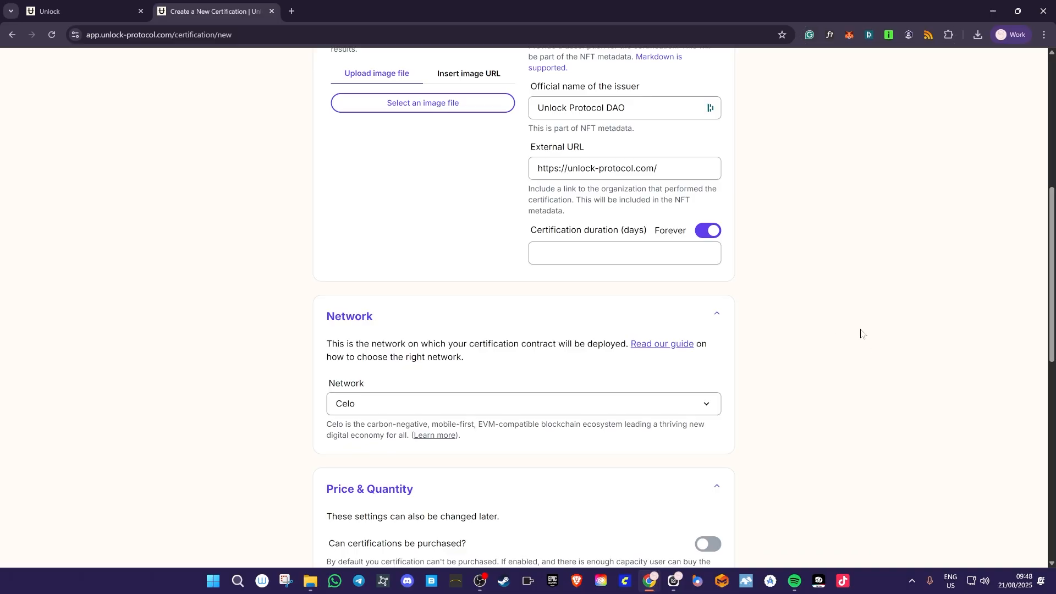
scroll(844, 344, "down", 3)
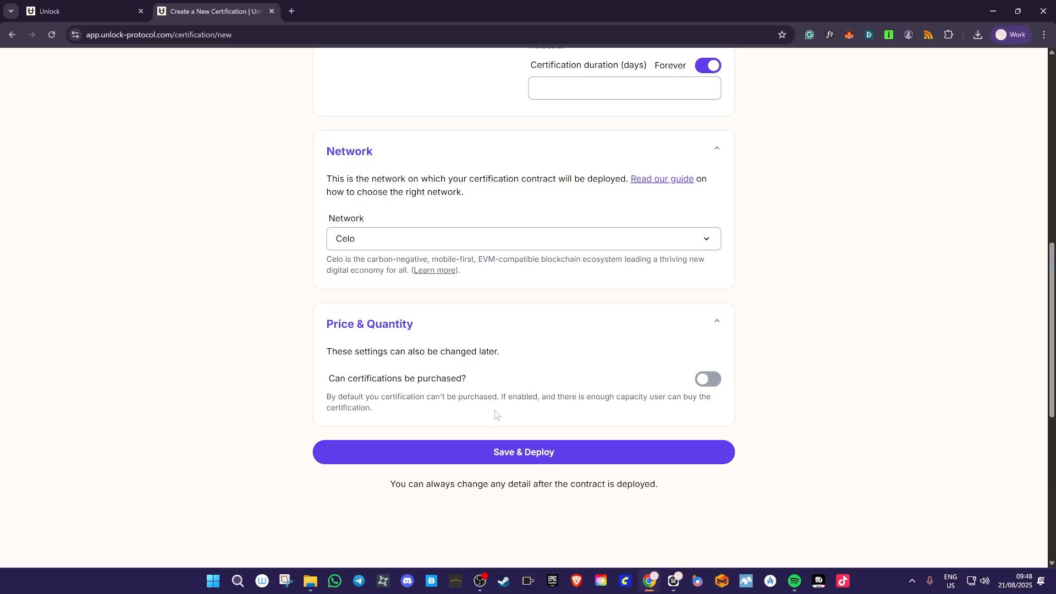
scroll(498, 418, "up", 12)
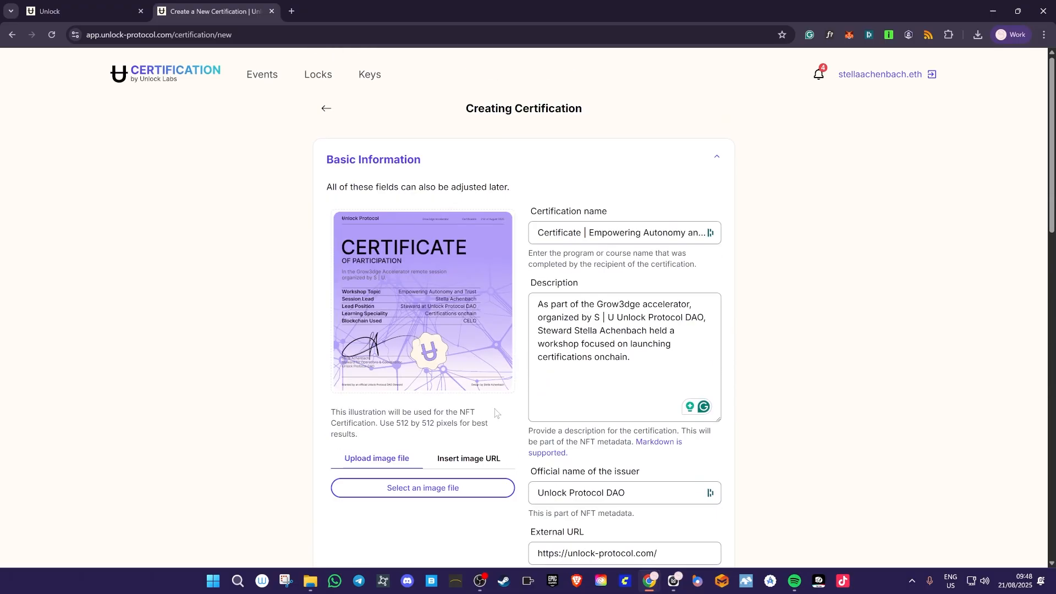
scroll(496, 413, "down", 9)
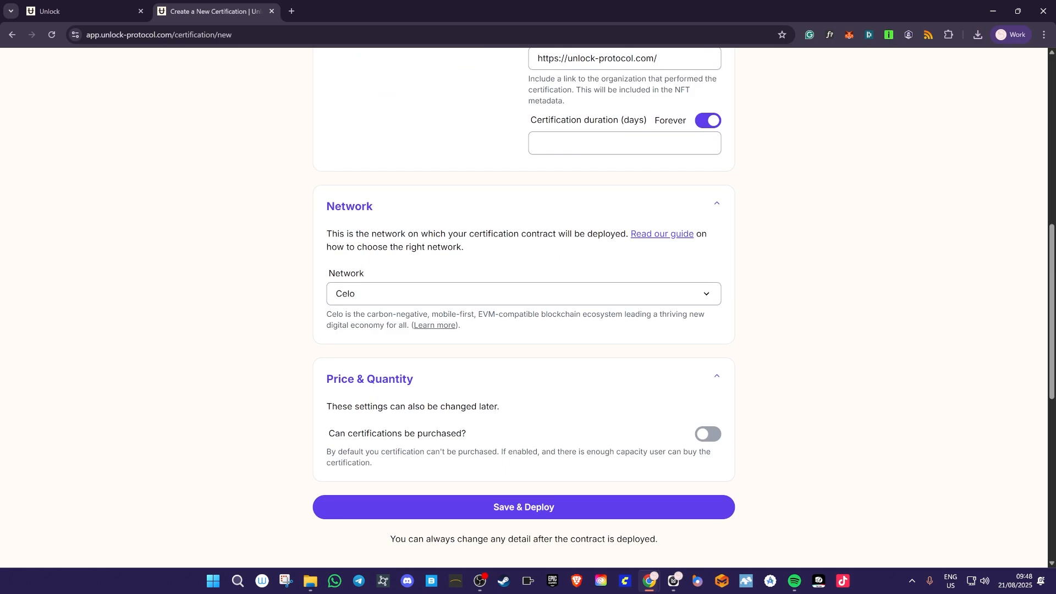
scroll(495, 405, "up", 10)
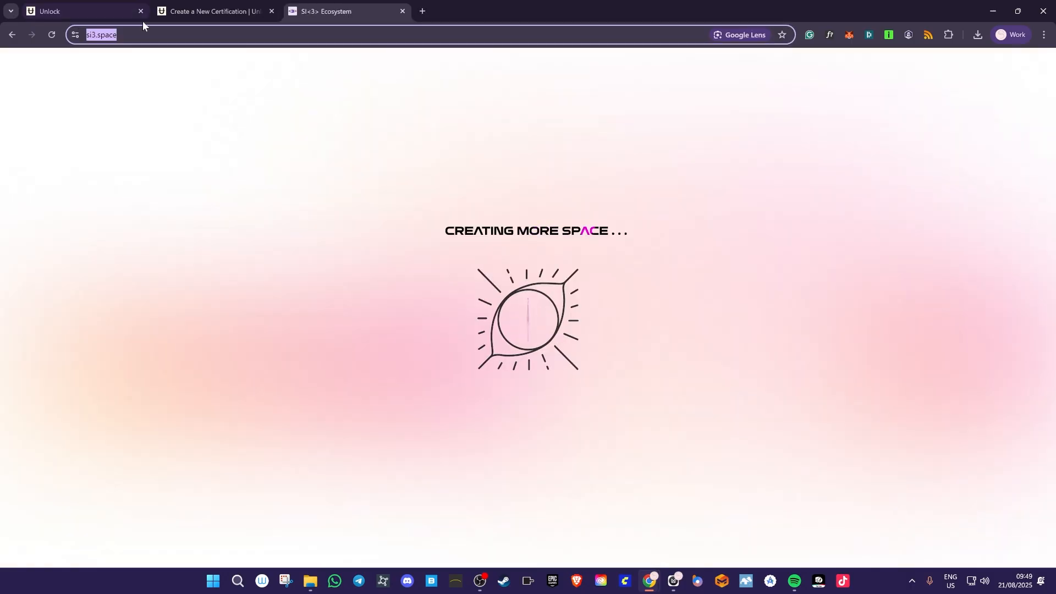
left_click(87, 12)
left_click(212, 11)
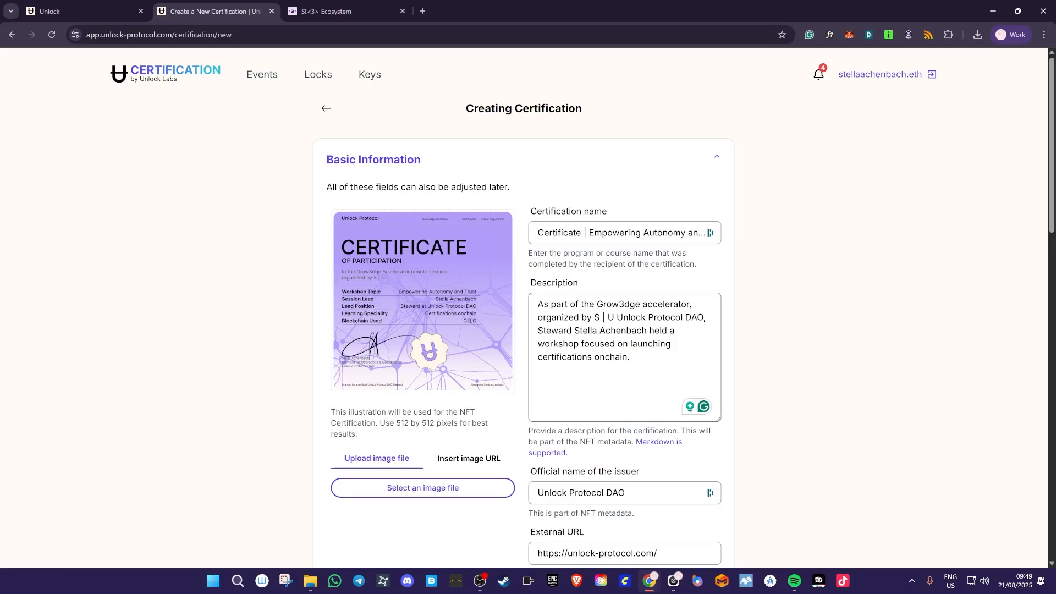
left_click(597, 305)
type("{")
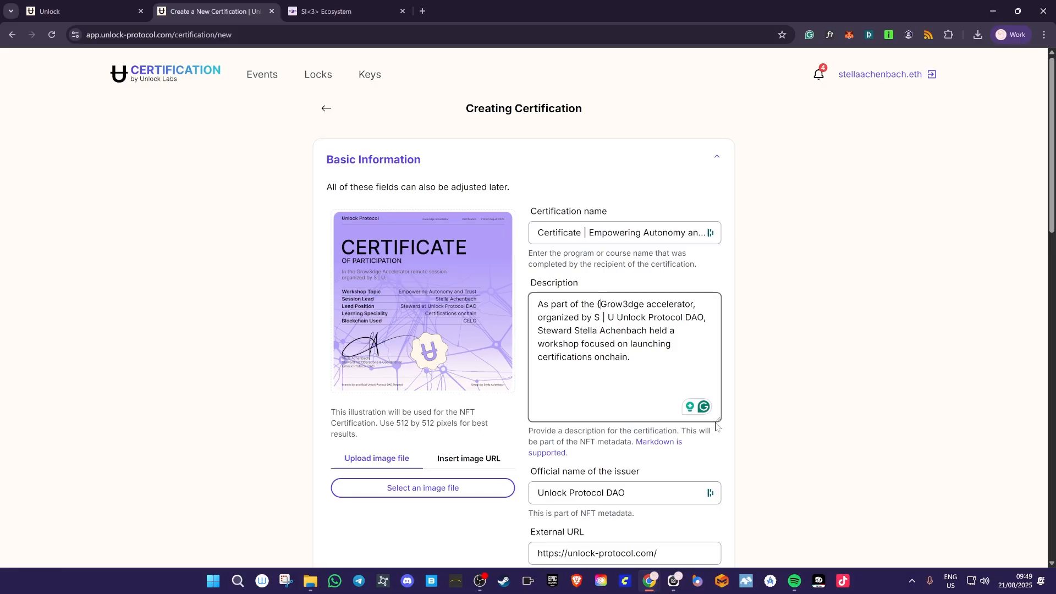
key("BackSpace")
type("[")
key("Right")
key("Right")
key("Right")
key("Right")
key("Right")
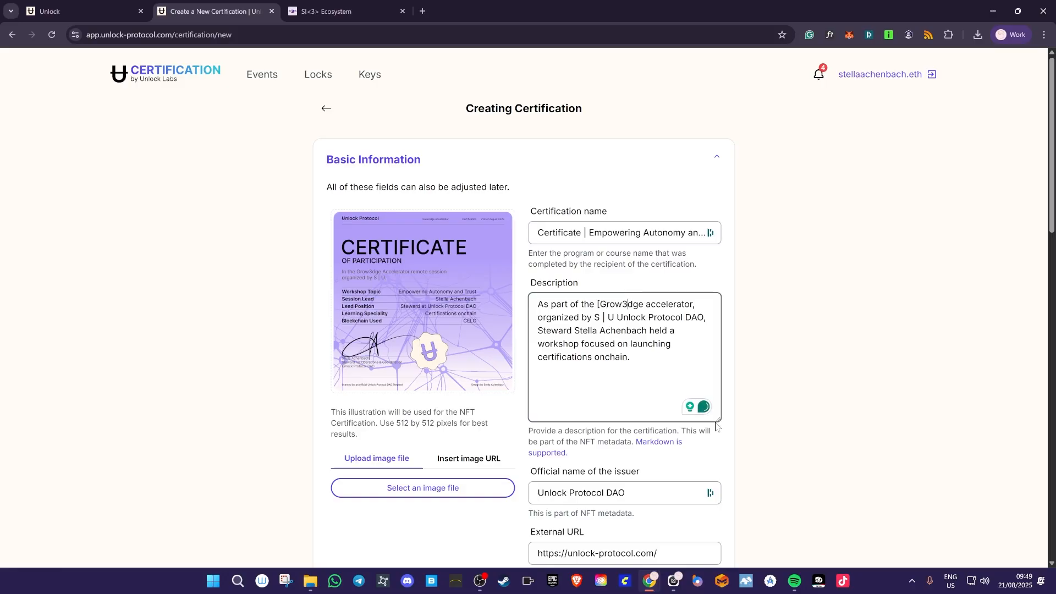
type("]()")
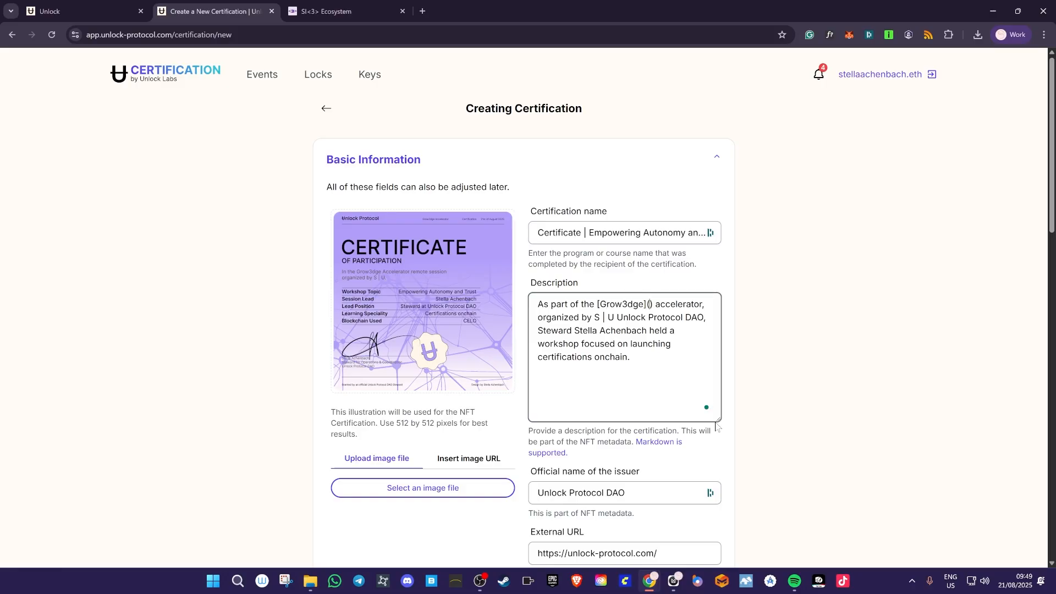
key("ctrl+Tab")
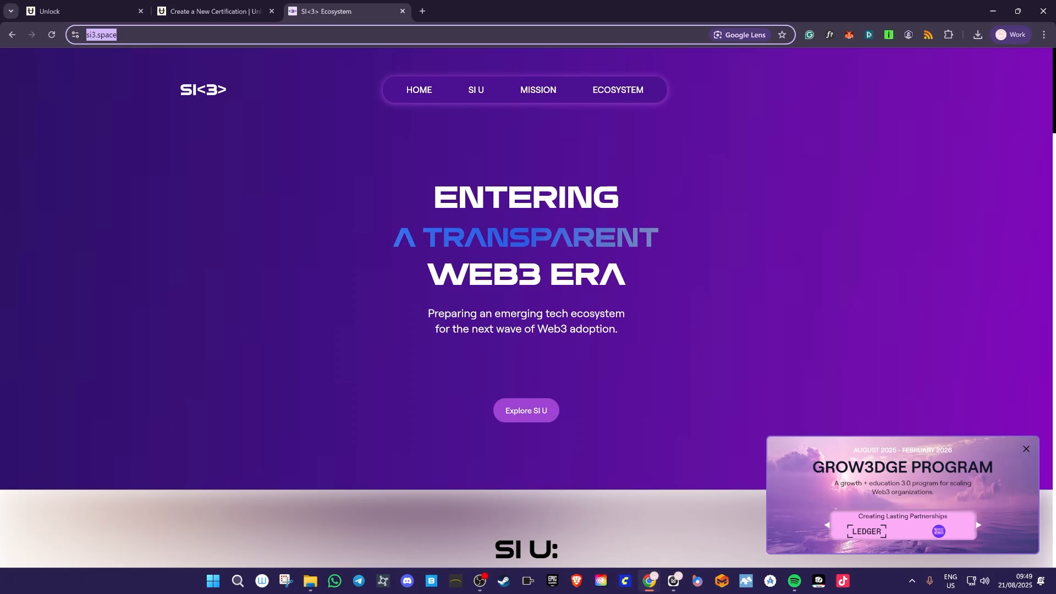
key("ctrl+Tab")
left_click(187, 13)
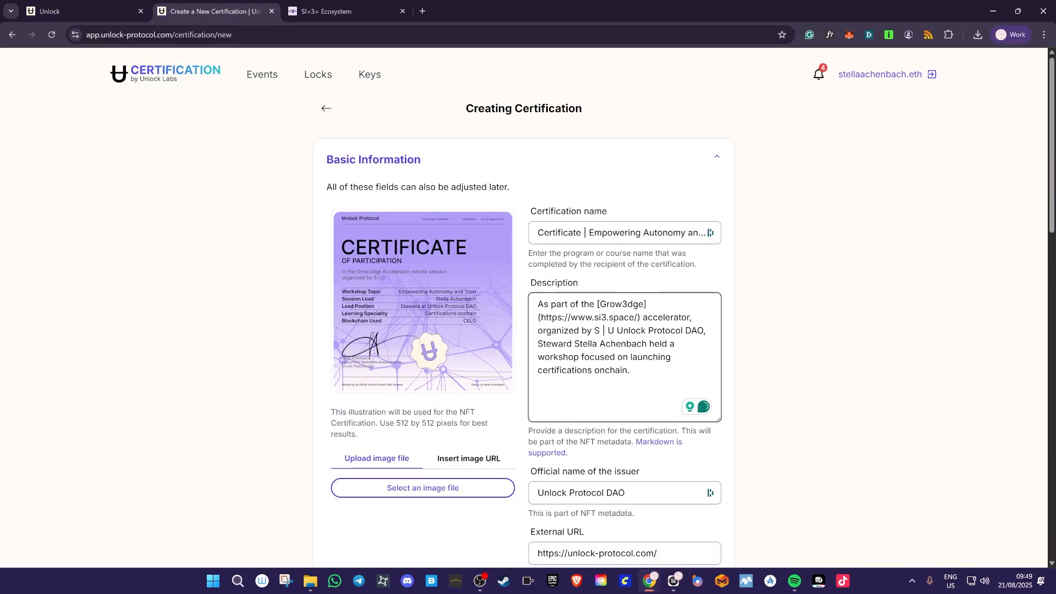
- Link the steward's name in the description to their blog profile page with Markdown
left_click(331, 10)
key("ctrl+l")
type("paragraph.xyz")
key("Down")
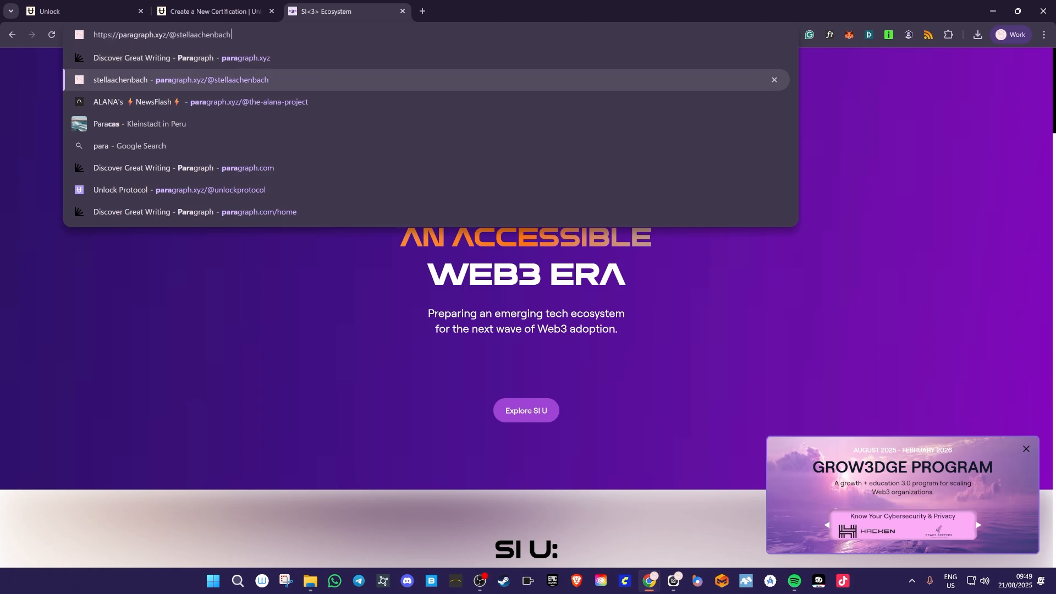
key("Return")
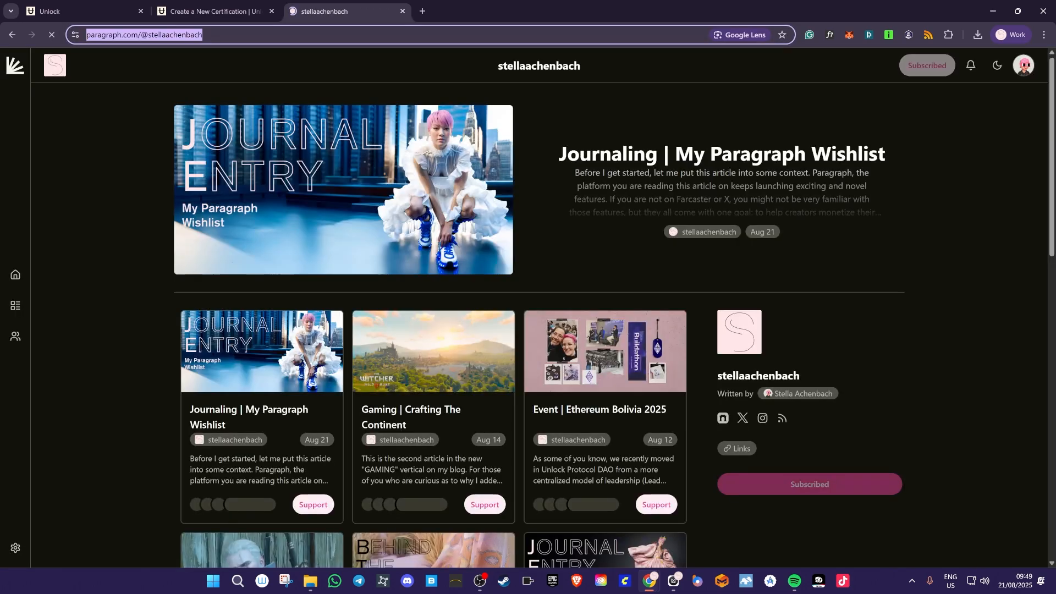
left_click(214, 11)
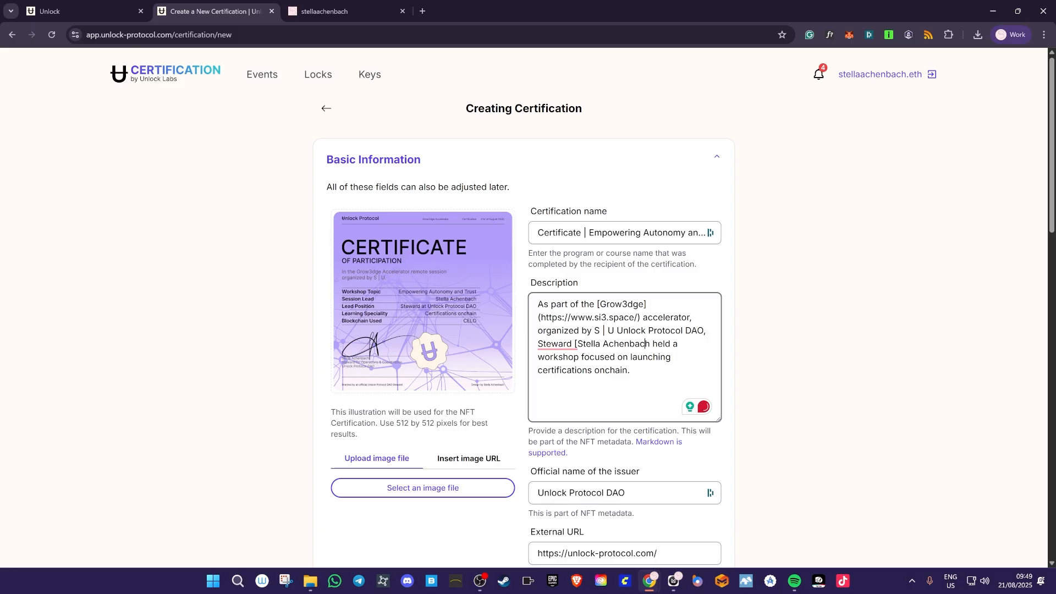
type("](")
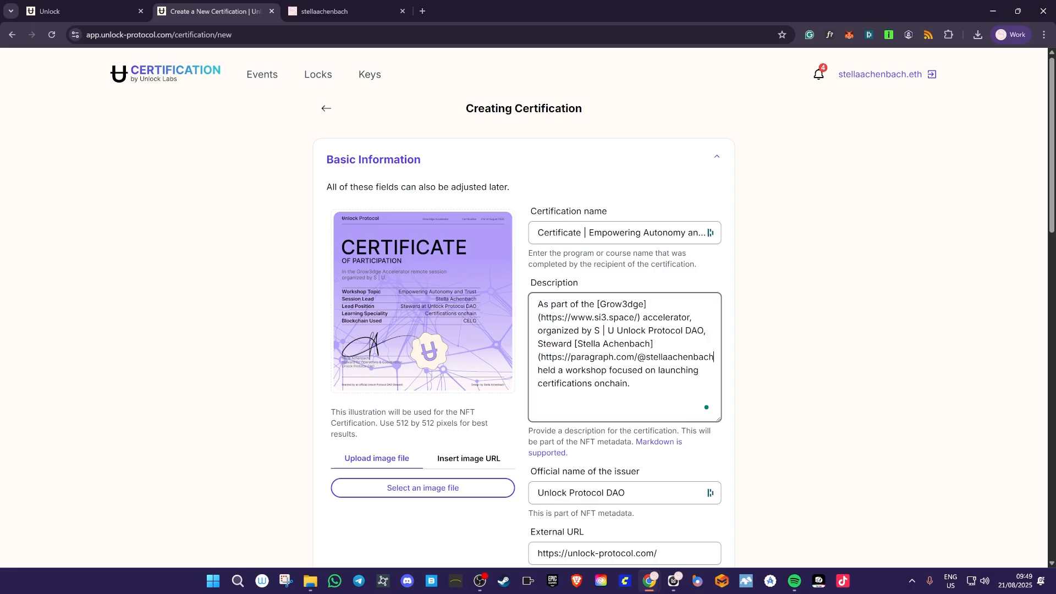
type(")")
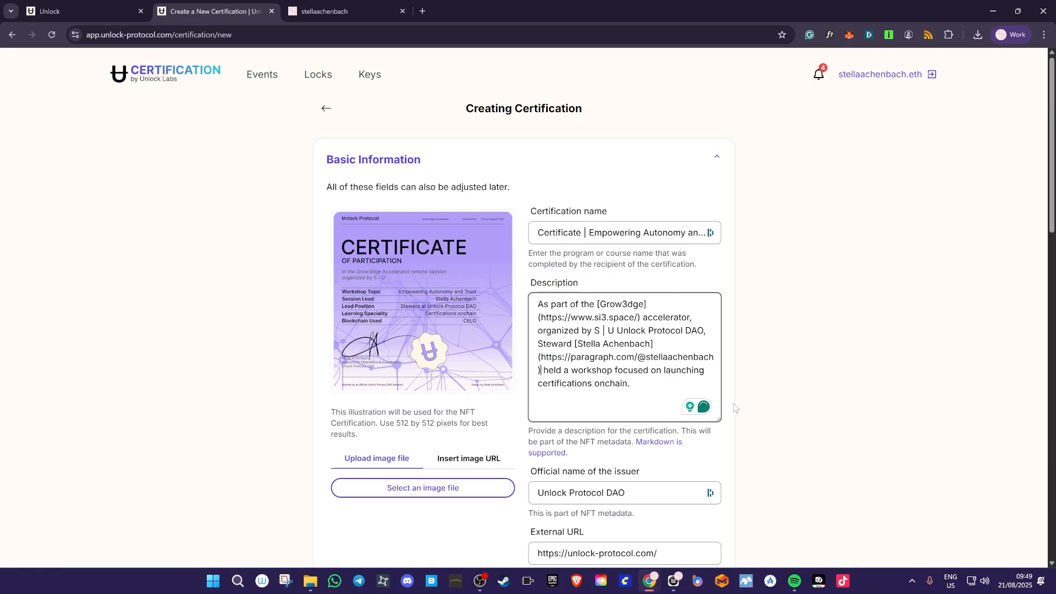
scroll(736, 408, "down", 10)
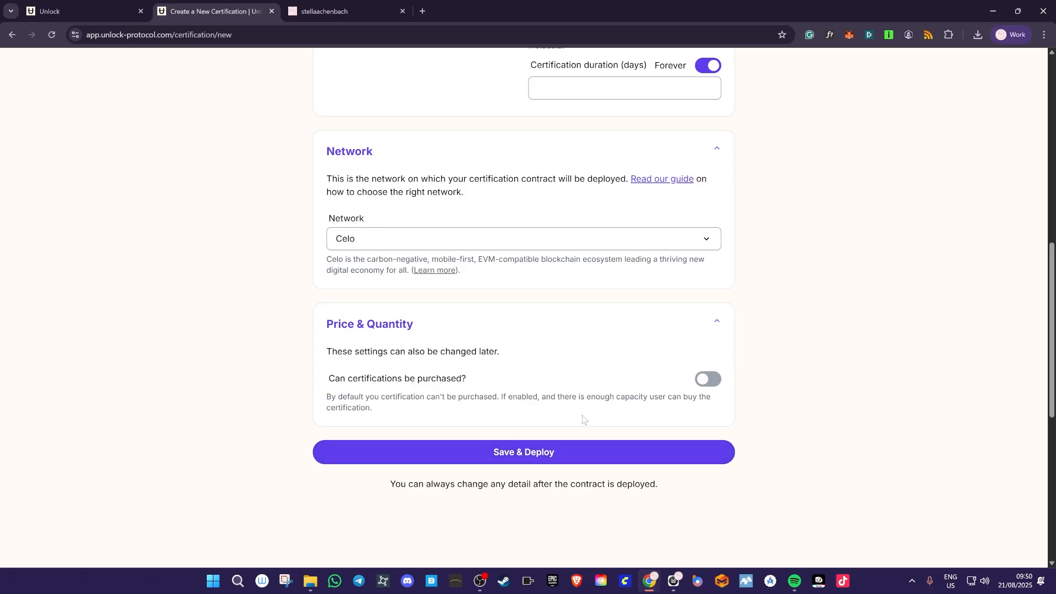
- Save & Deploy the certification on Celo and confirm the MetaMask transaction
left_click(565, 459)
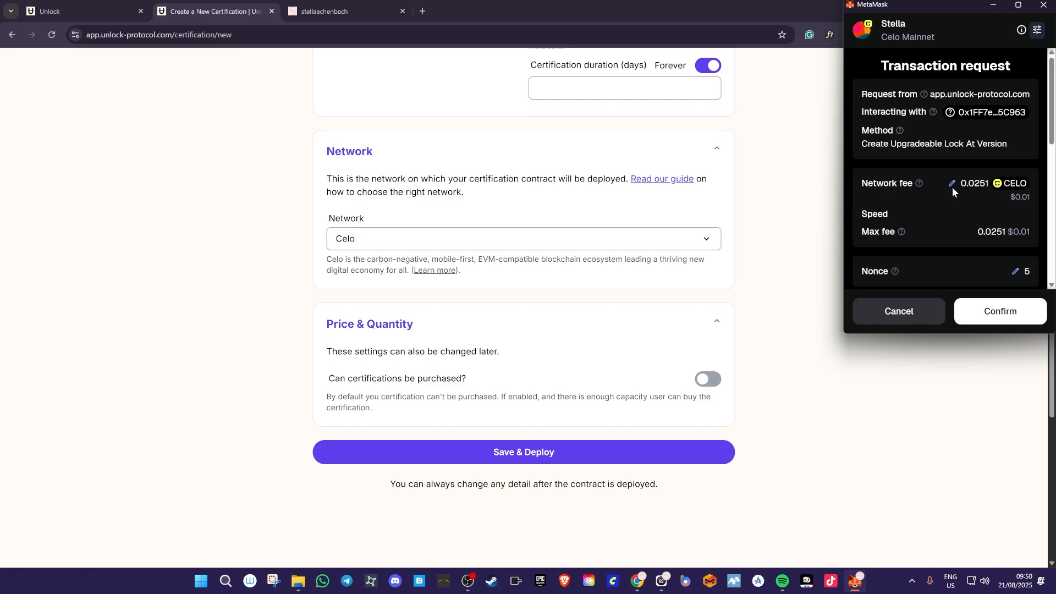
scroll(968, 216, "down", 10)
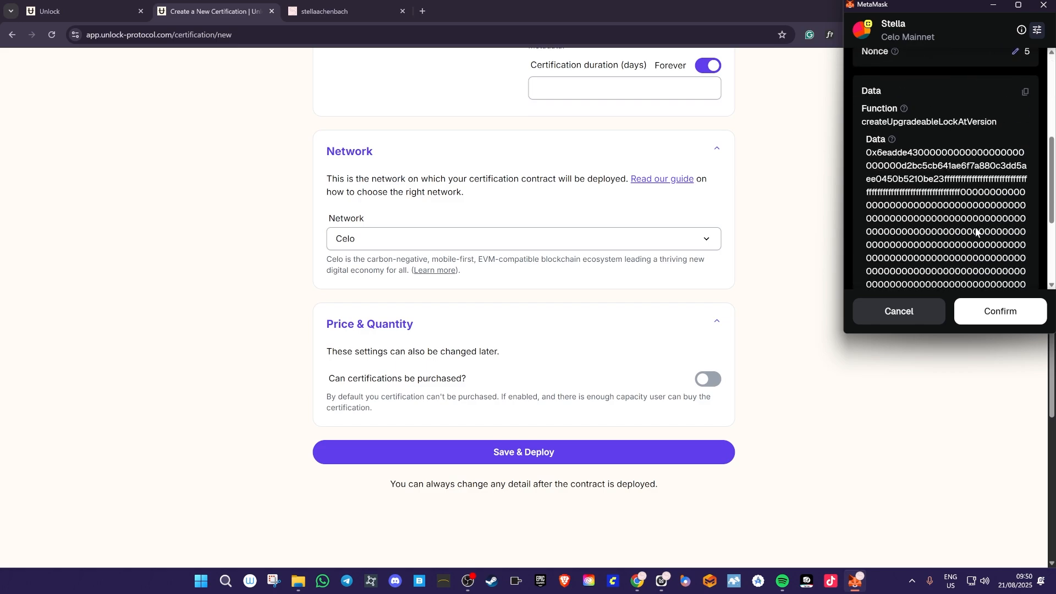
left_click(1011, 320)
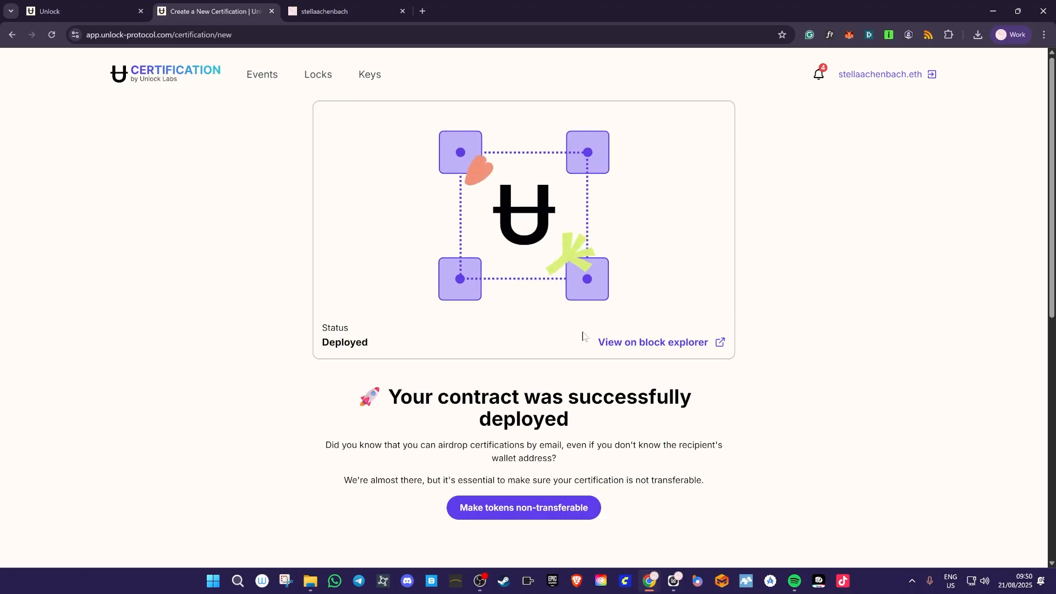
- Make certificate tokens non-transferable via MetaMask, preview the Celo public page, then return to Certification home
left_click(534, 507)
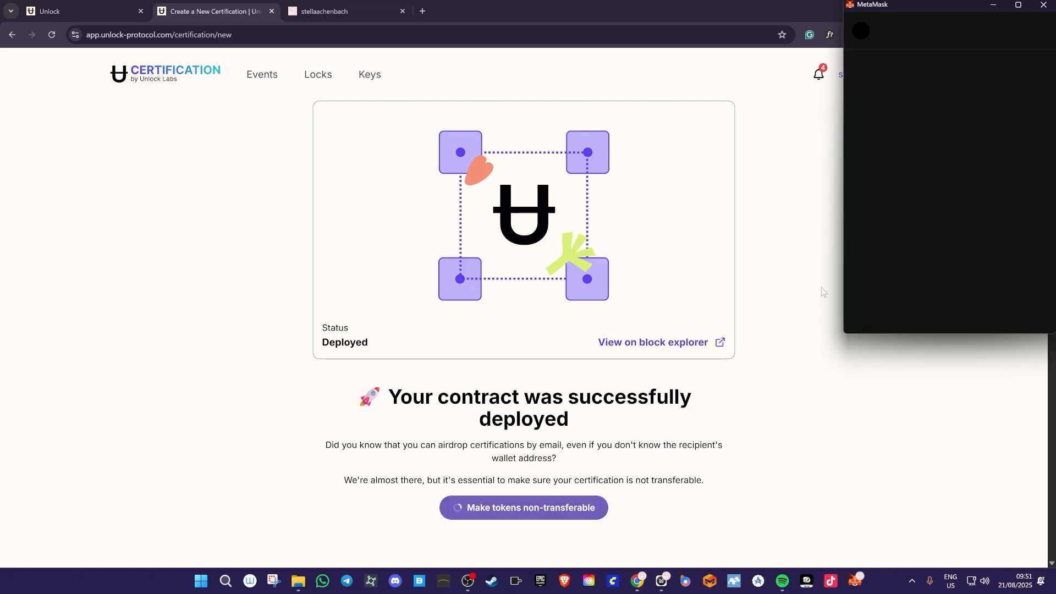
left_click(998, 311)
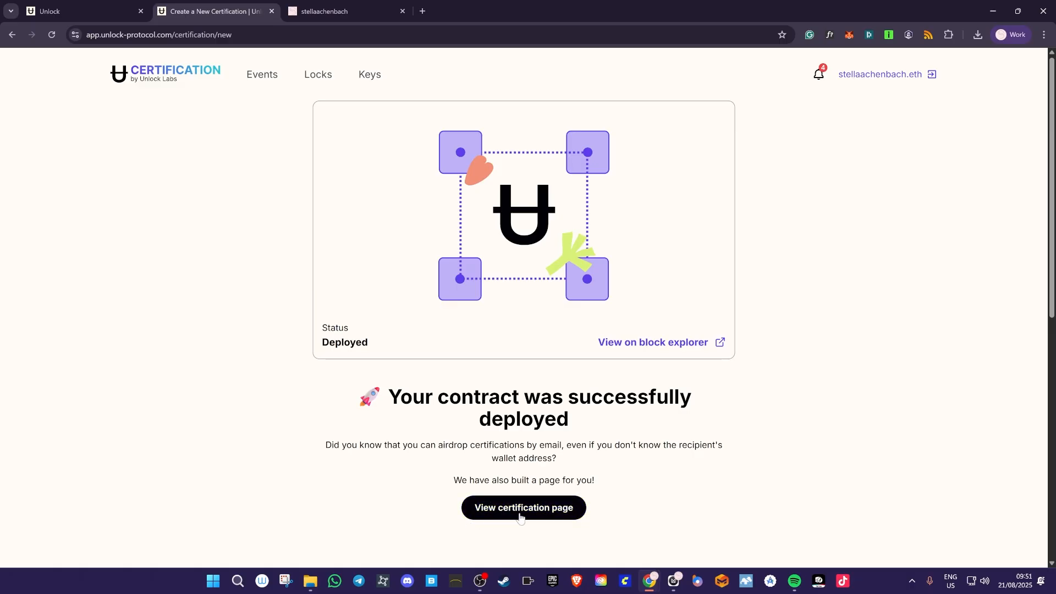
left_click(520, 517)
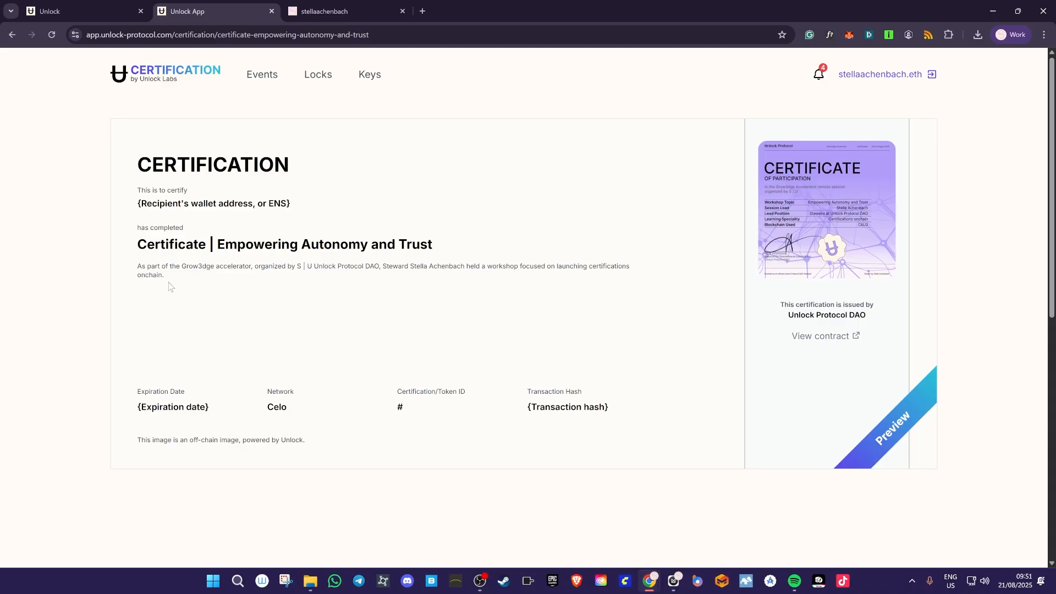
mouse_move(141, 204)
left_mouse_down()
mouse_move(290, 204)
mouse_move(141, 204)
left_mouse_up()
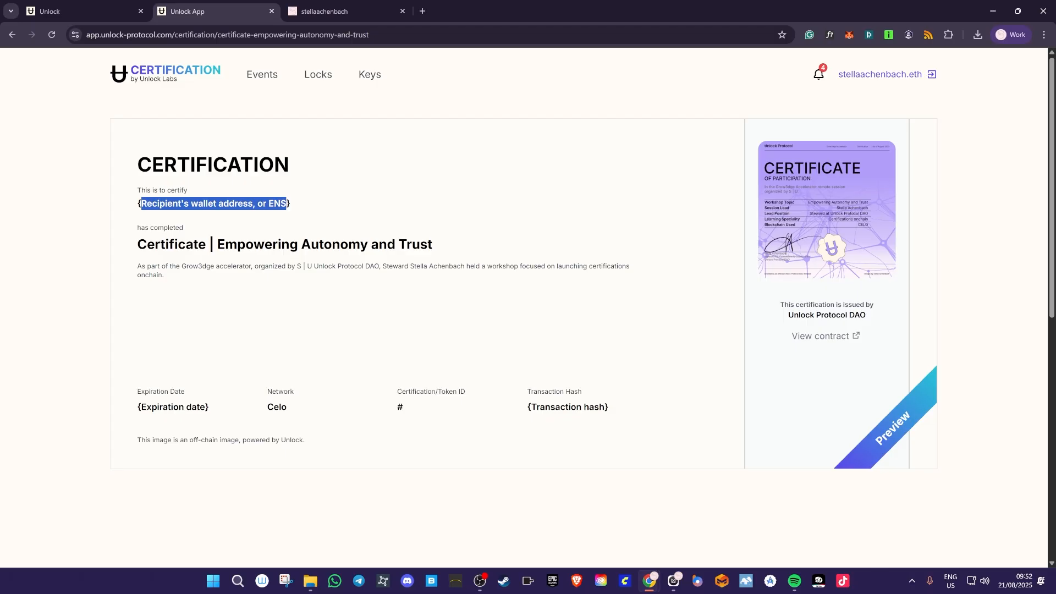
left_click(466, 323)
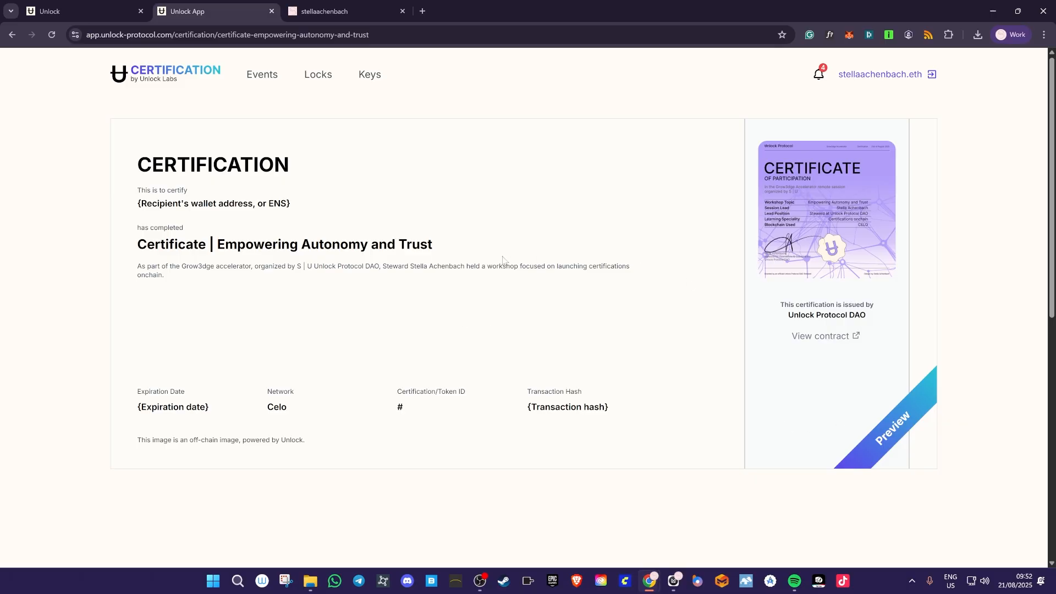
left_click(175, 73)
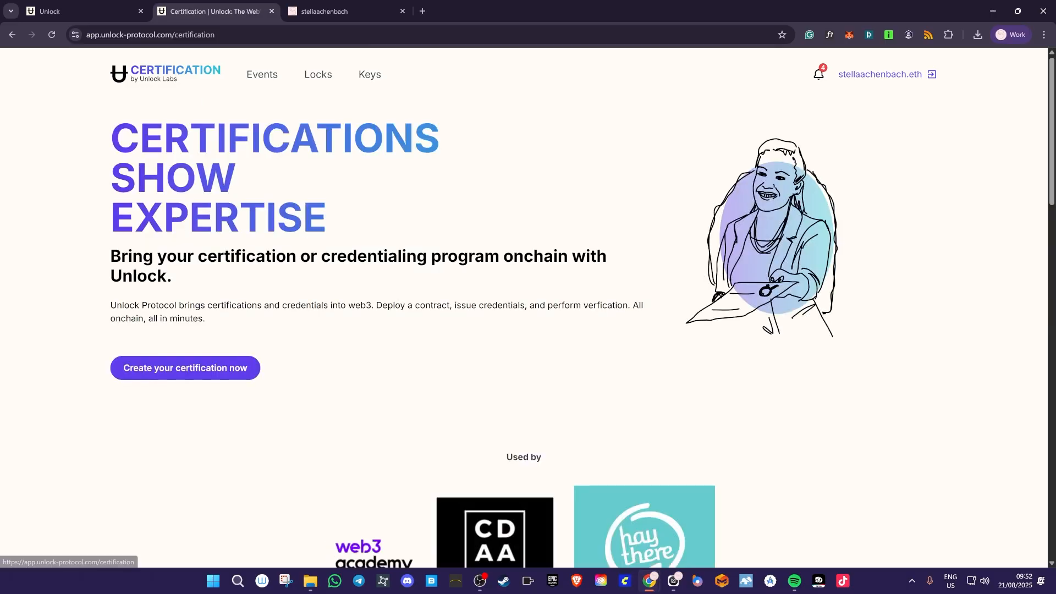
- In My Locks, collapse the Polygon, Optimism and Base sections and open the Celo Certificate lock
scroll(683, 351, "down", 3)
left_click(318, 74)
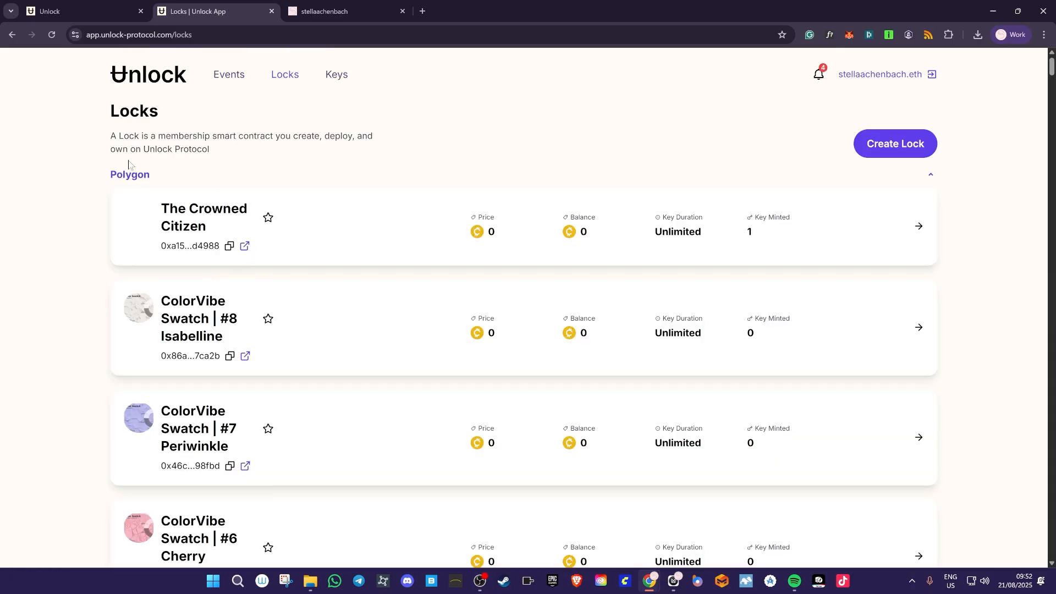
left_click(122, 177)
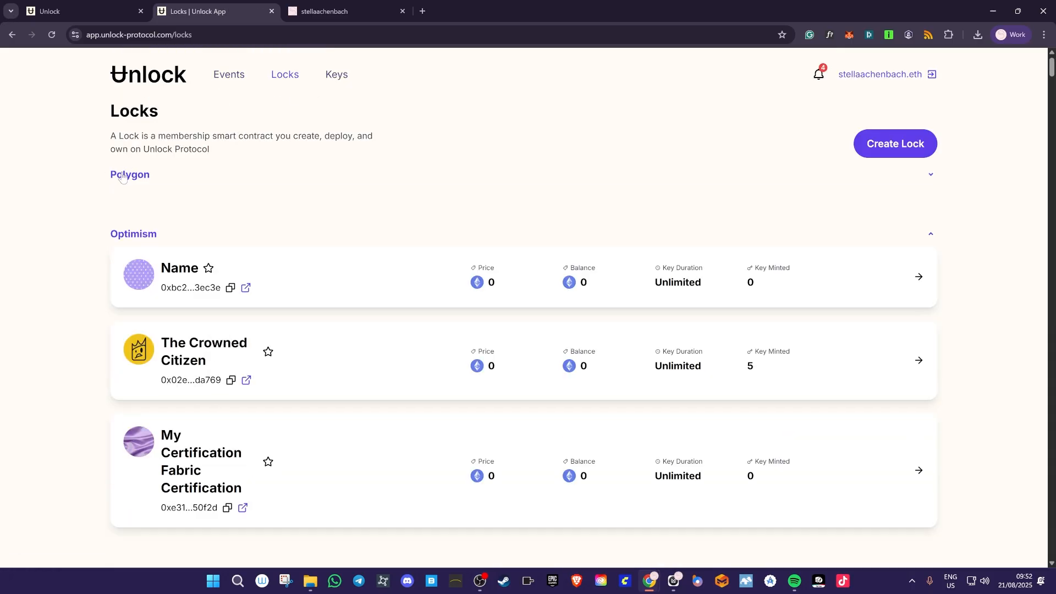
left_click(144, 236)
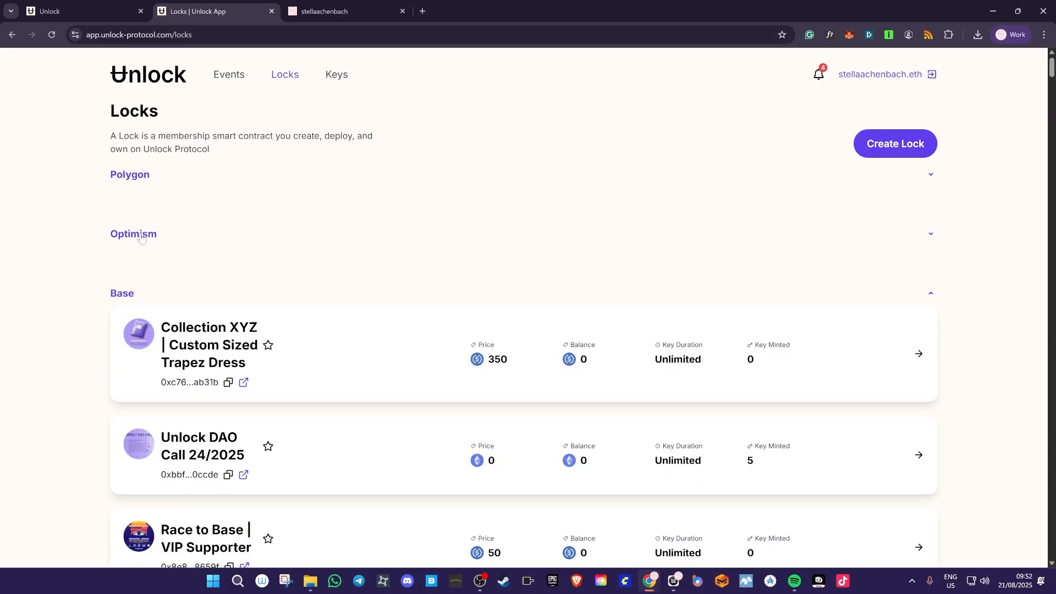
left_click(128, 297)
scroll(379, 318, "down", 4)
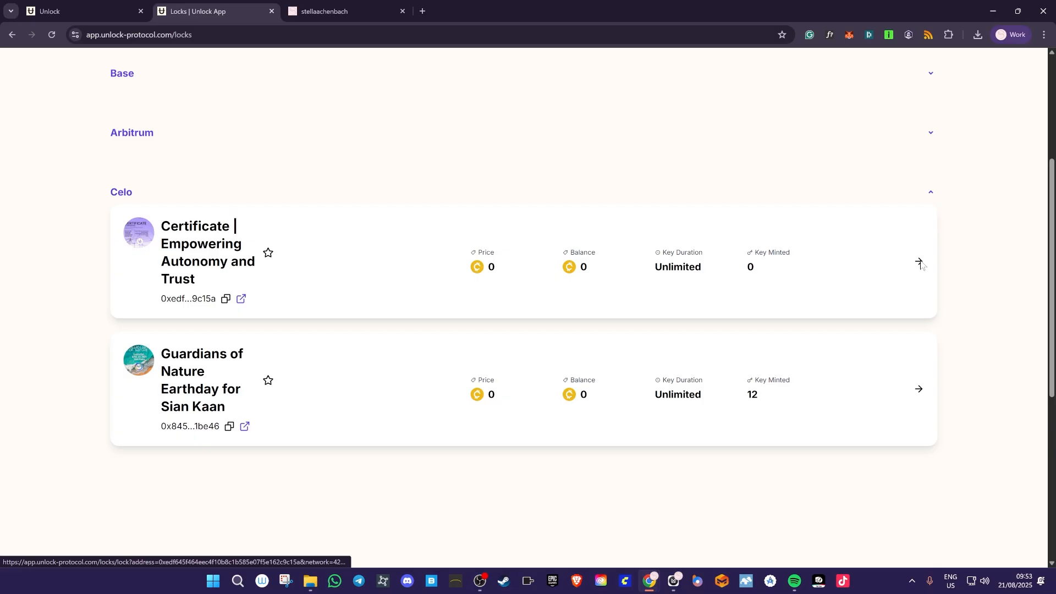
left_click(920, 263)
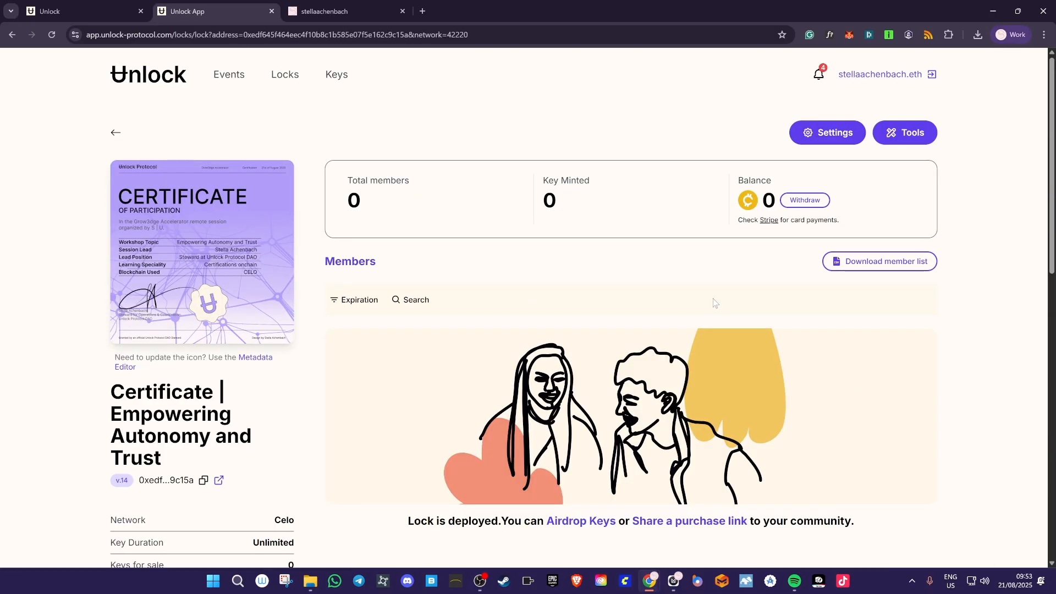
- Airdrop one certificate key to the recipient's e-mail address and approve the transaction in MetaMask
left_click(904, 133)
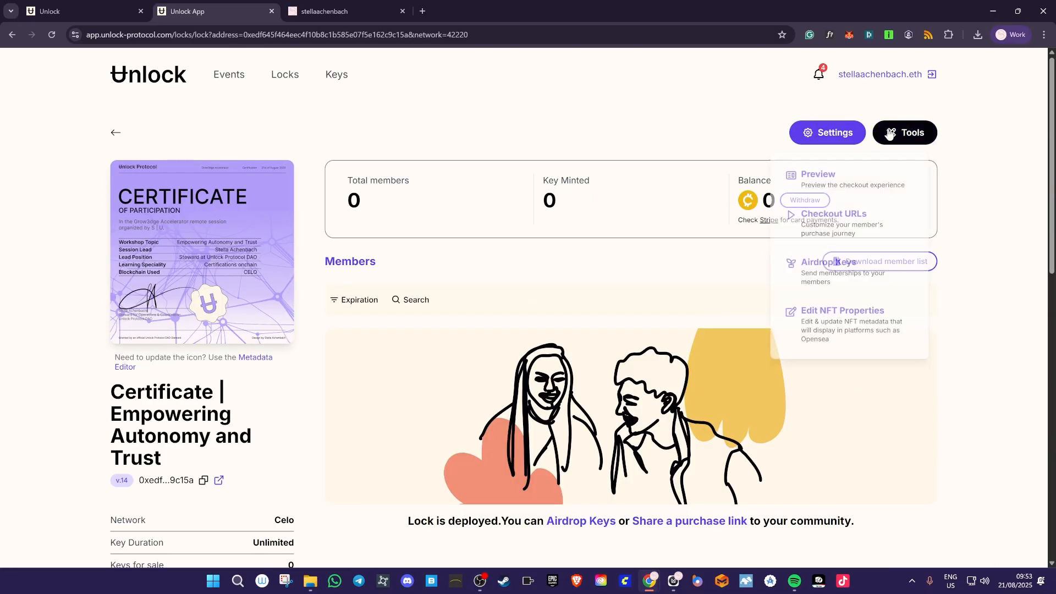
left_click(850, 261)
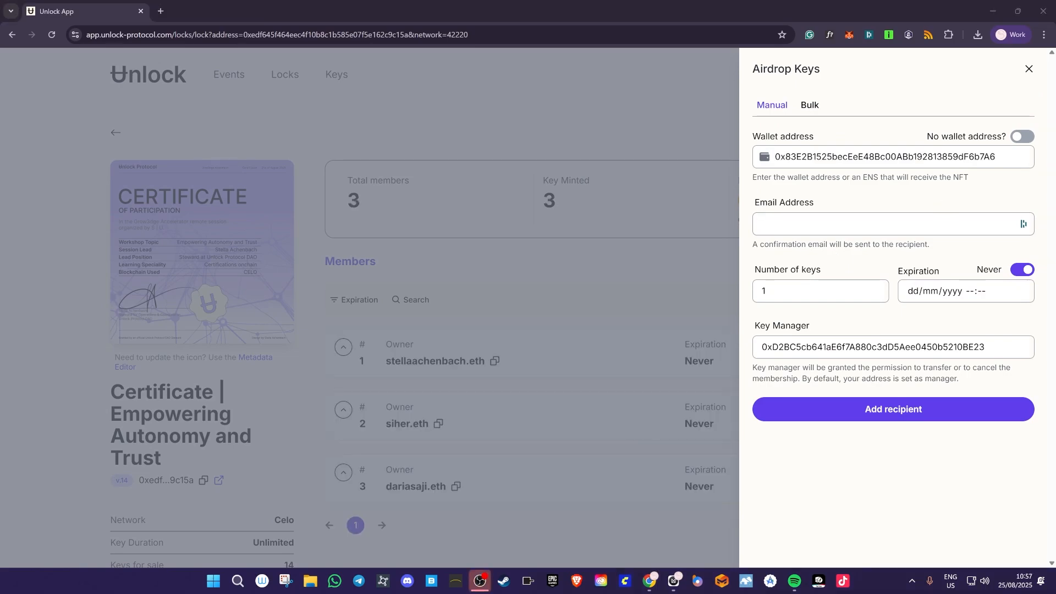
left_click(769, 228)
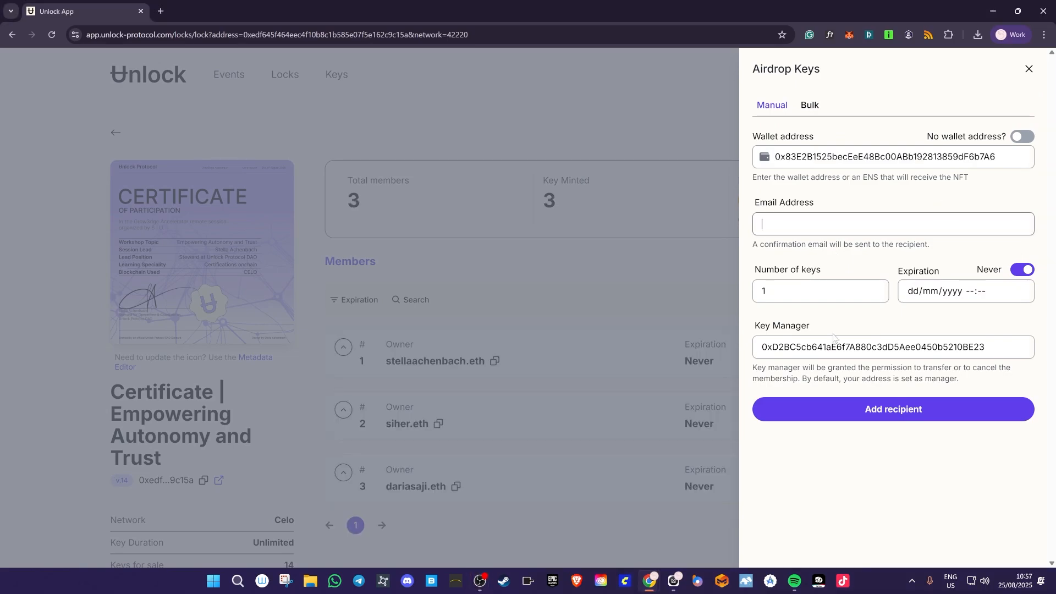
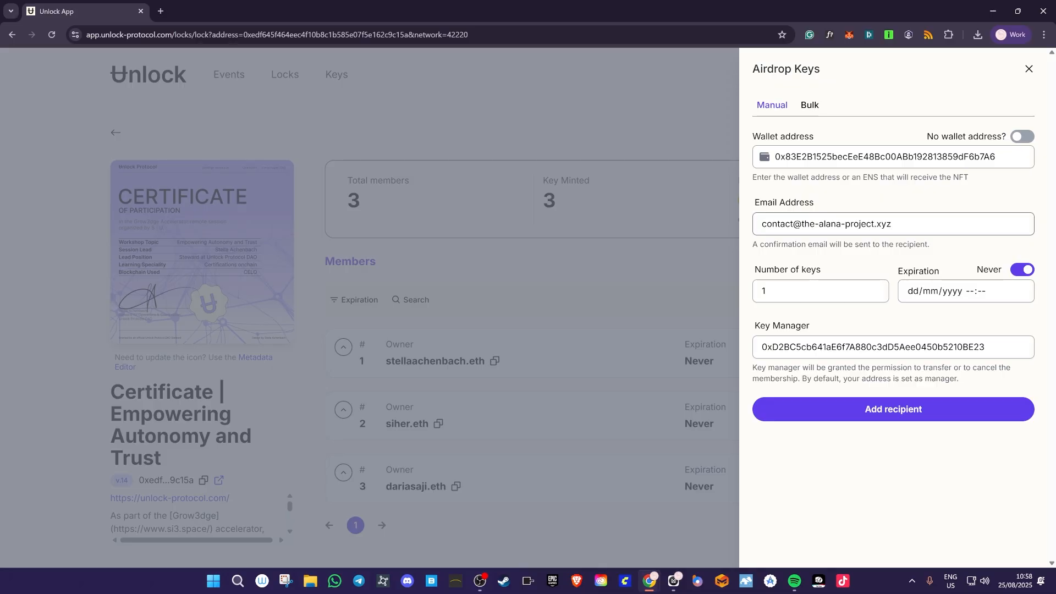
left_click(877, 409)
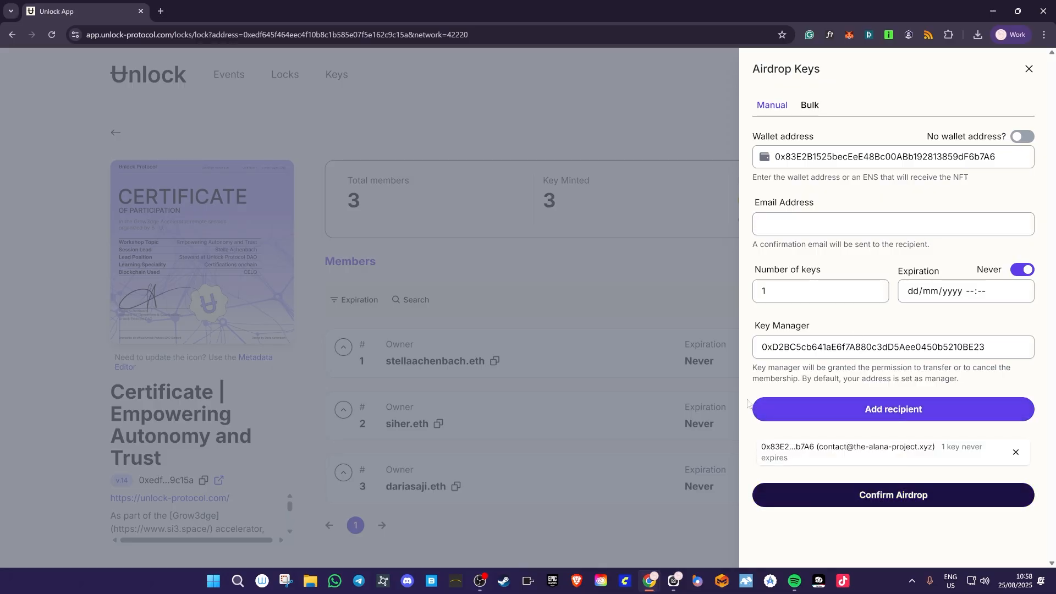
left_click(902, 497)
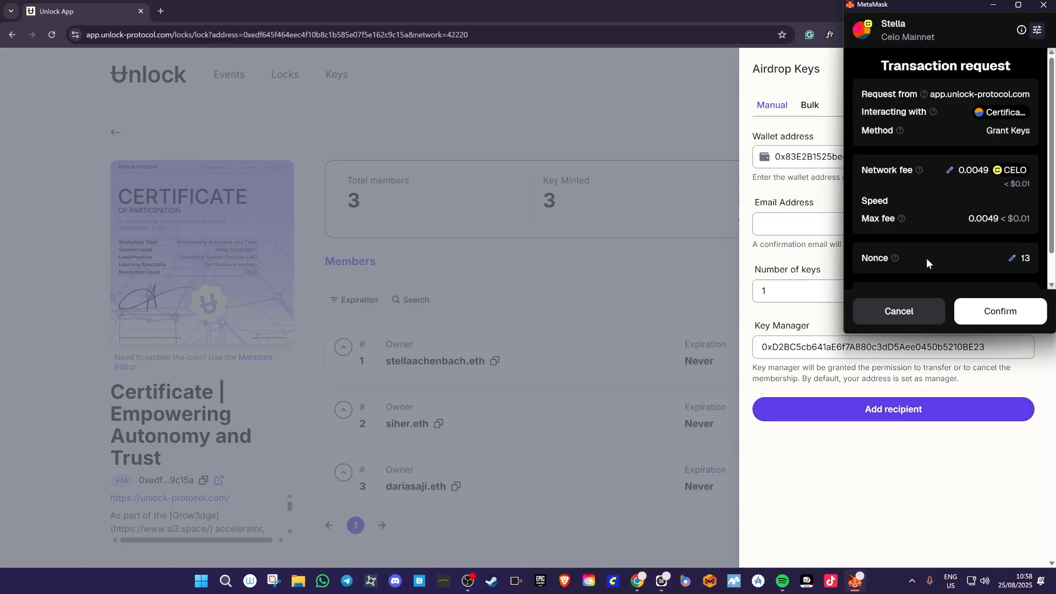
left_click(997, 321)
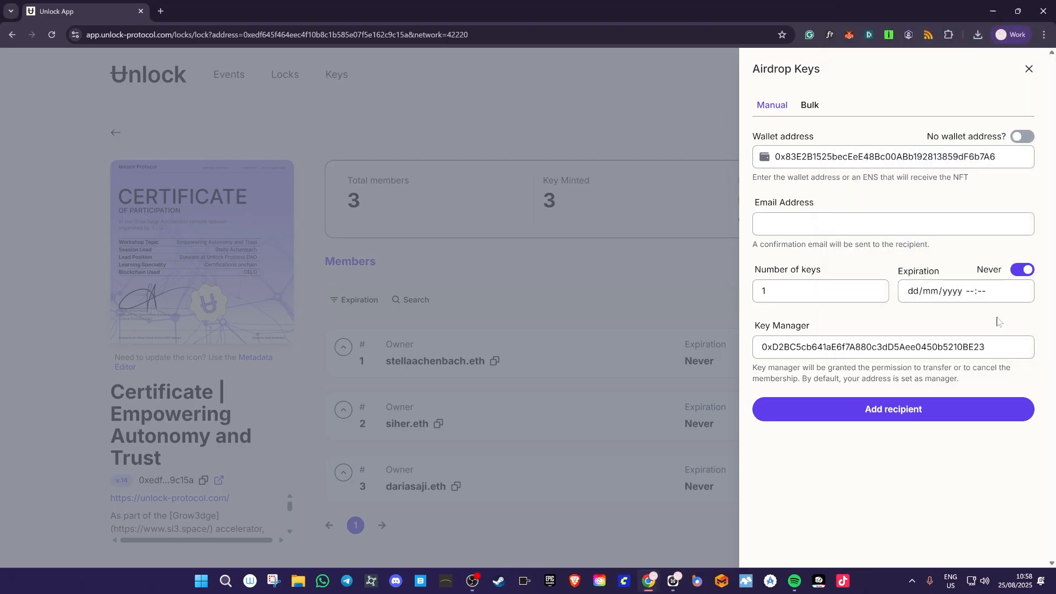
- Quit Telegram from the system tray and return to the browser
left_click(912, 581)
right_click(934, 547)
left_click(946, 533)
left_click(793, 486)
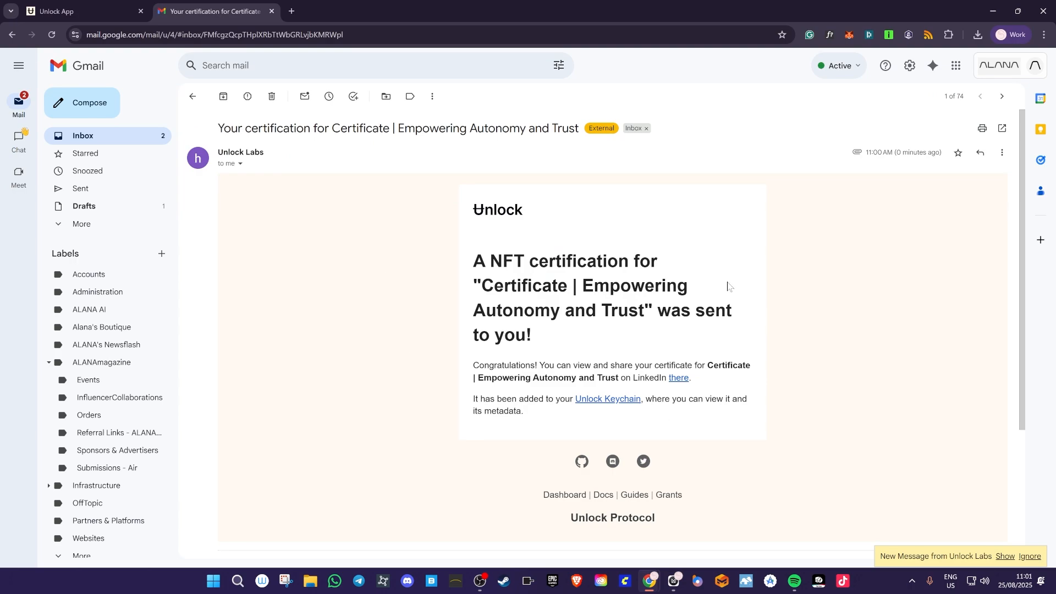
- Open the certification.pdf attachment showing Celo token ID 4, then close it and return to the e-mail
scroll(336, 425, "down", 3)
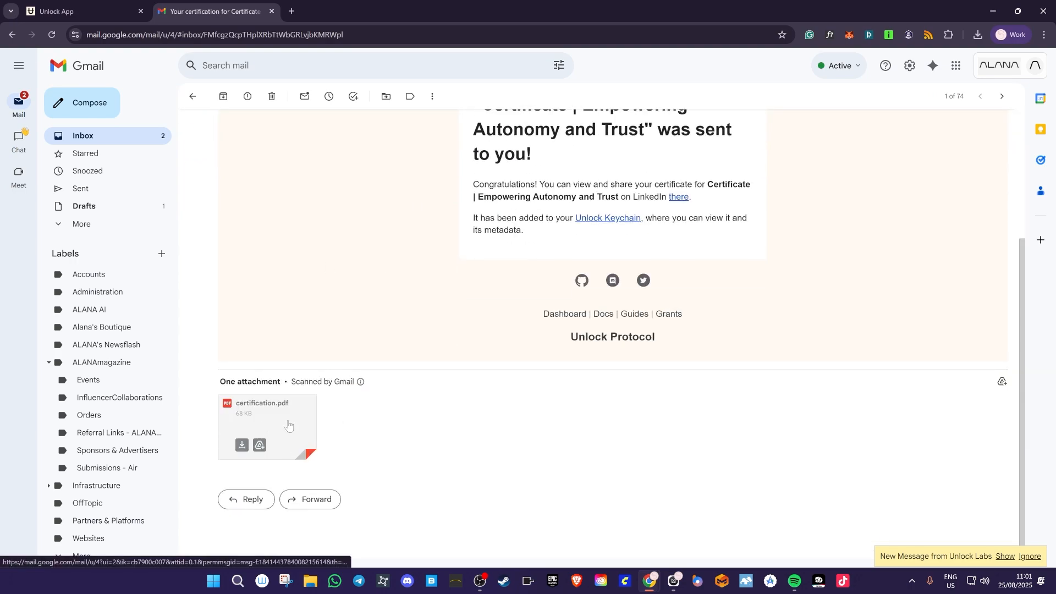
left_click(252, 421)
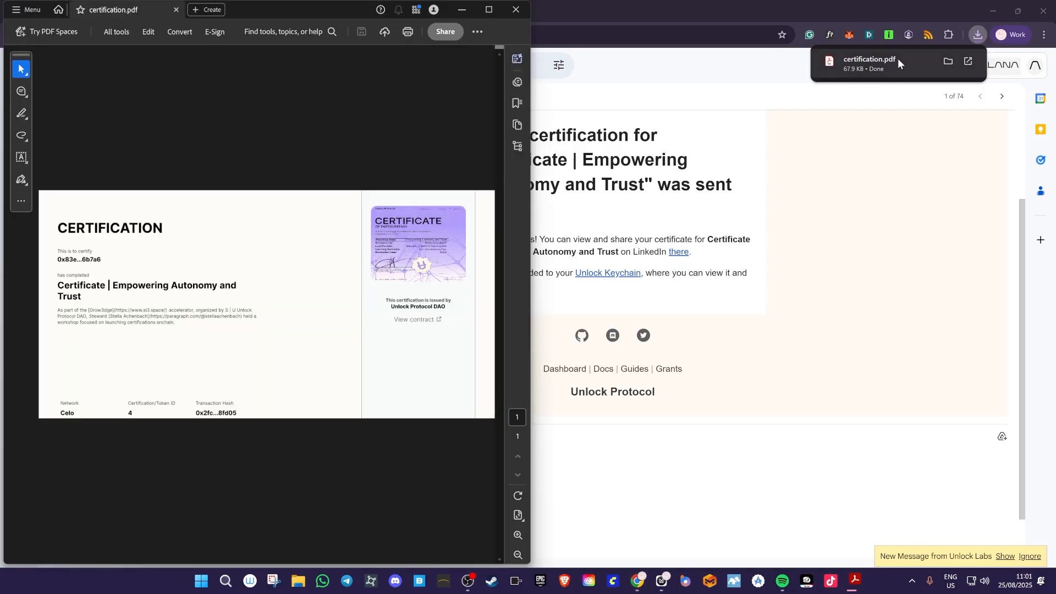
left_click(516, 9)
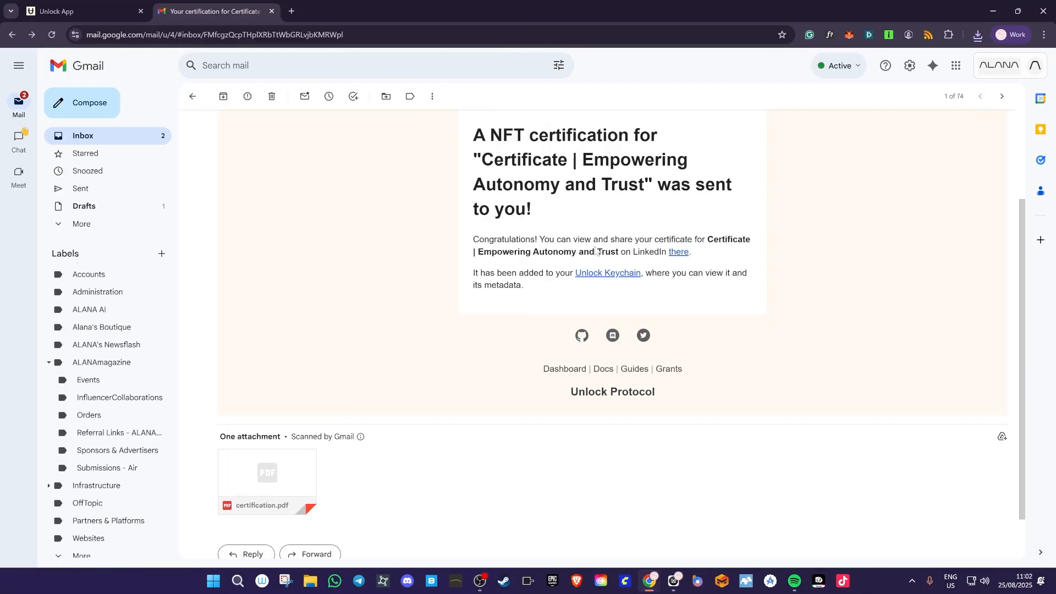
scroll(761, 304, "up", 2)
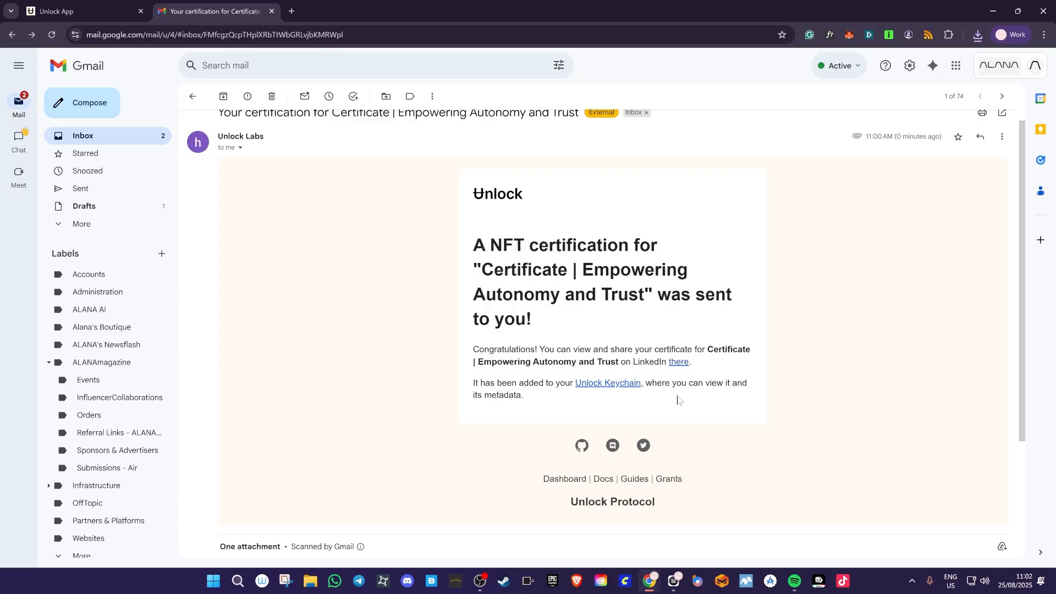
- Add the certificate to LinkedIn with issuer Unlock Protocol DAO, issue month August 2025, and a credential ID
left_click(676, 363)
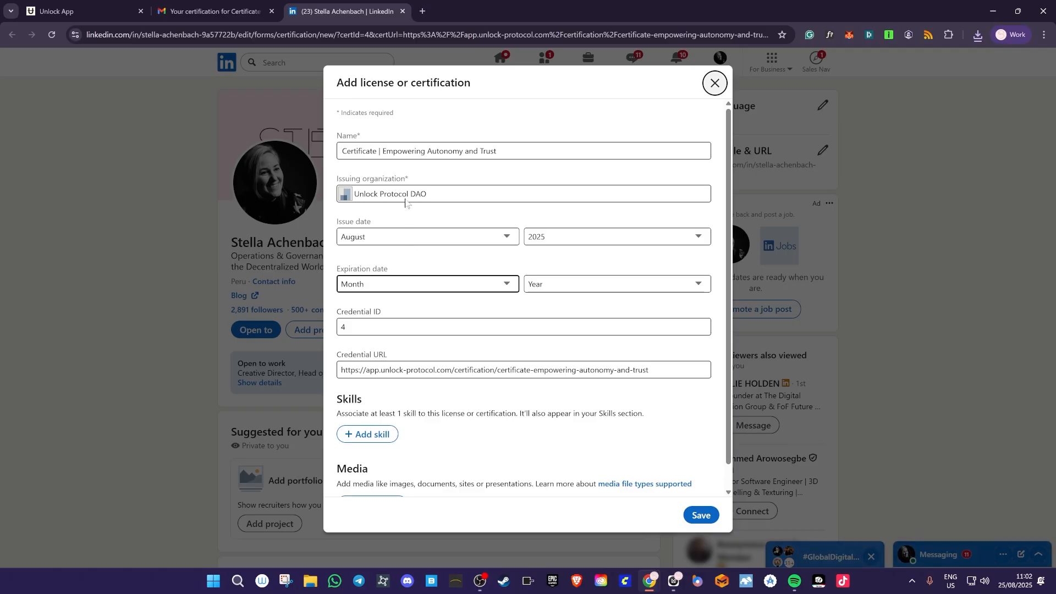
left_click(435, 195)
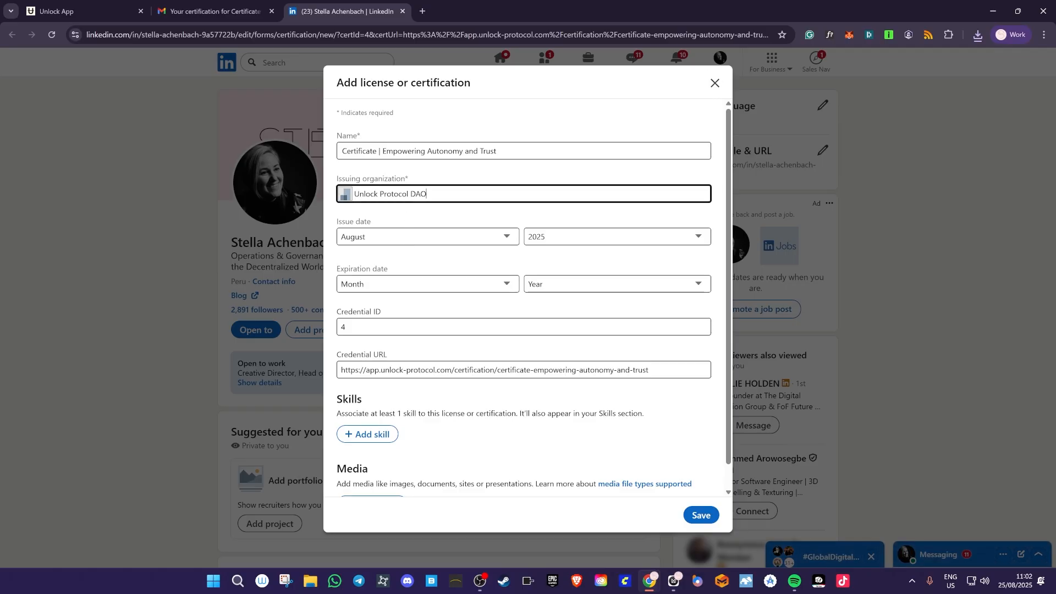
left_click(445, 211)
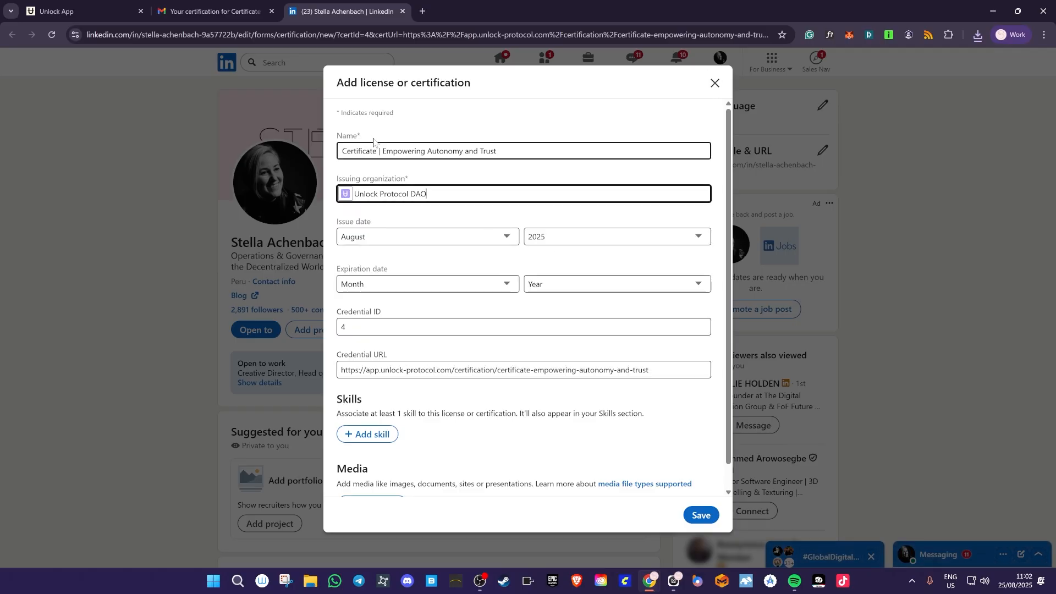
left_click(380, 242)
left_click(380, 242)
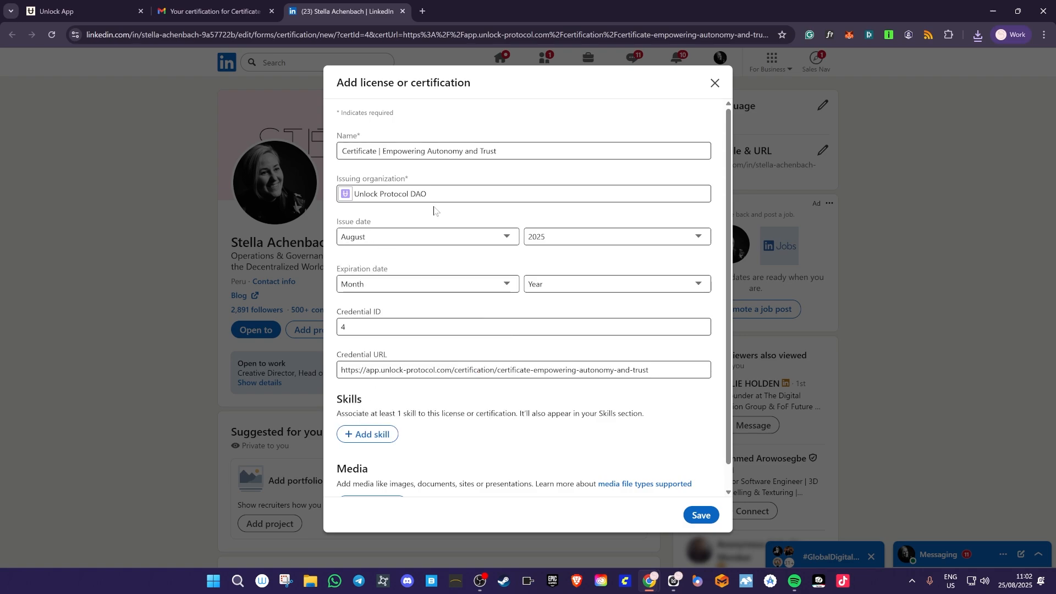
left_click(495, 311)
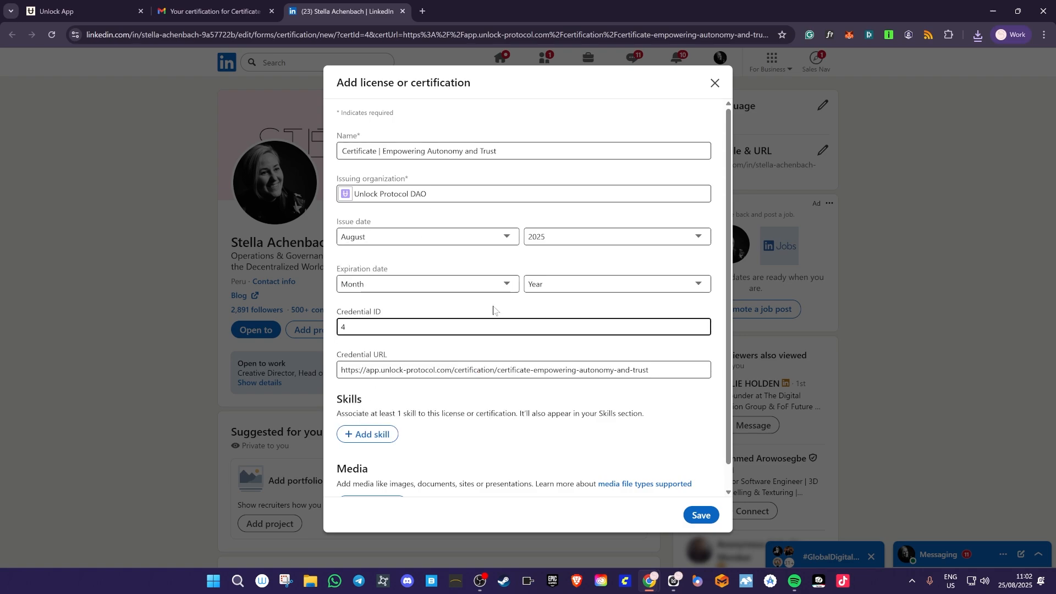
scroll(495, 311, "down", 1)
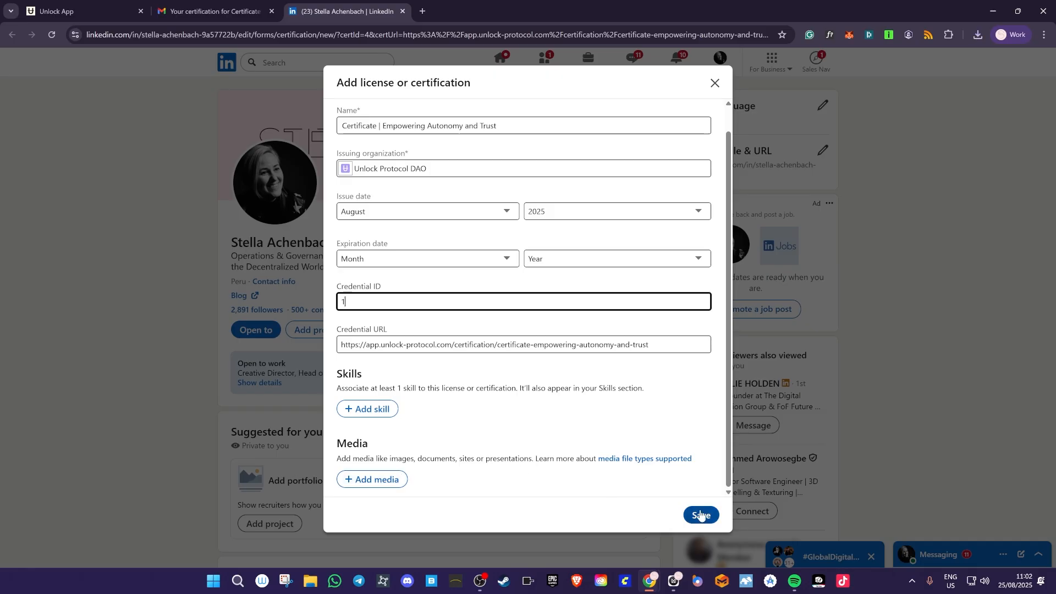
left_click(700, 515)
scroll(347, 363, "down", 10)
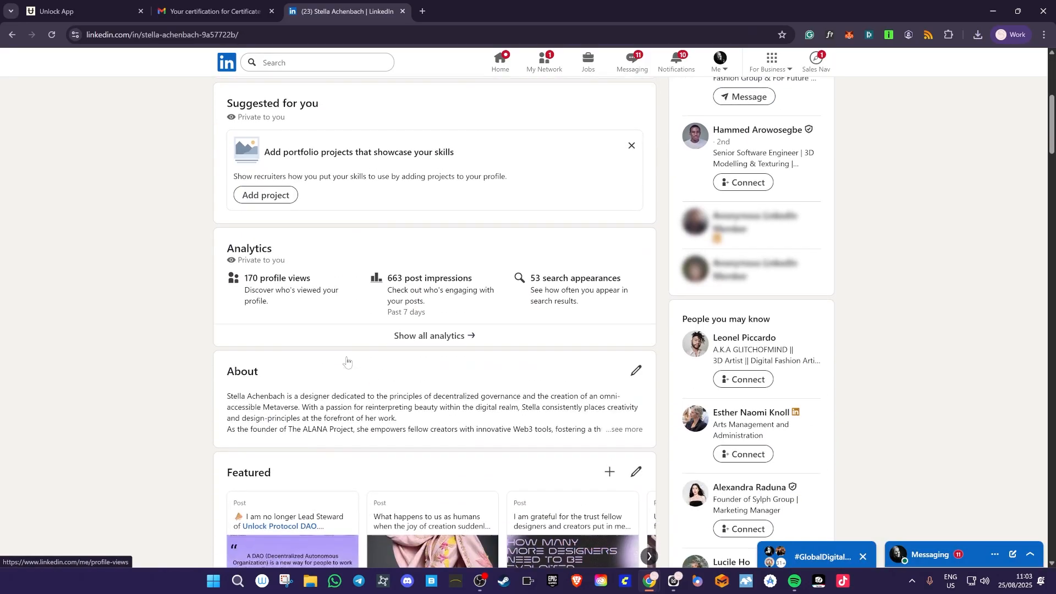
- Expand the full Licenses & certifications list and show the new Unlock Protocol DAO certificate's credential
scroll(346, 361, "down", 15)
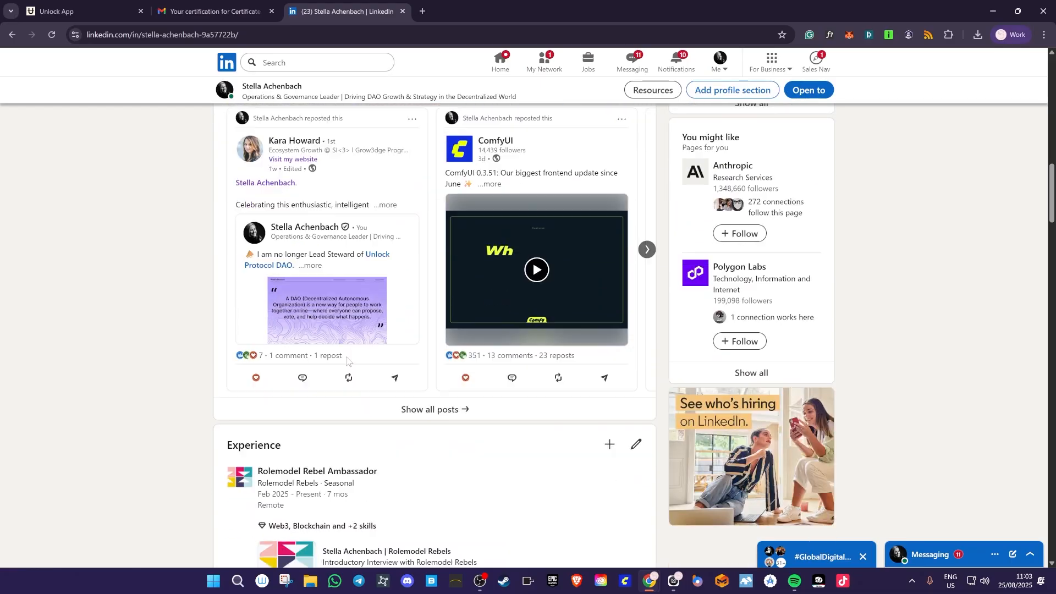
scroll(347, 358, "down", 3)
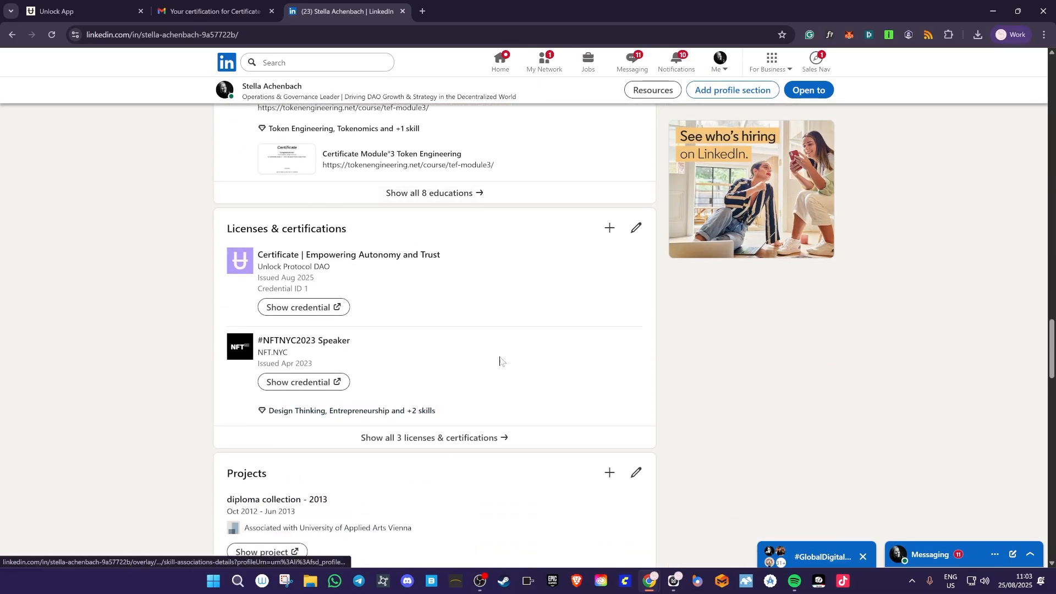
left_click(484, 438)
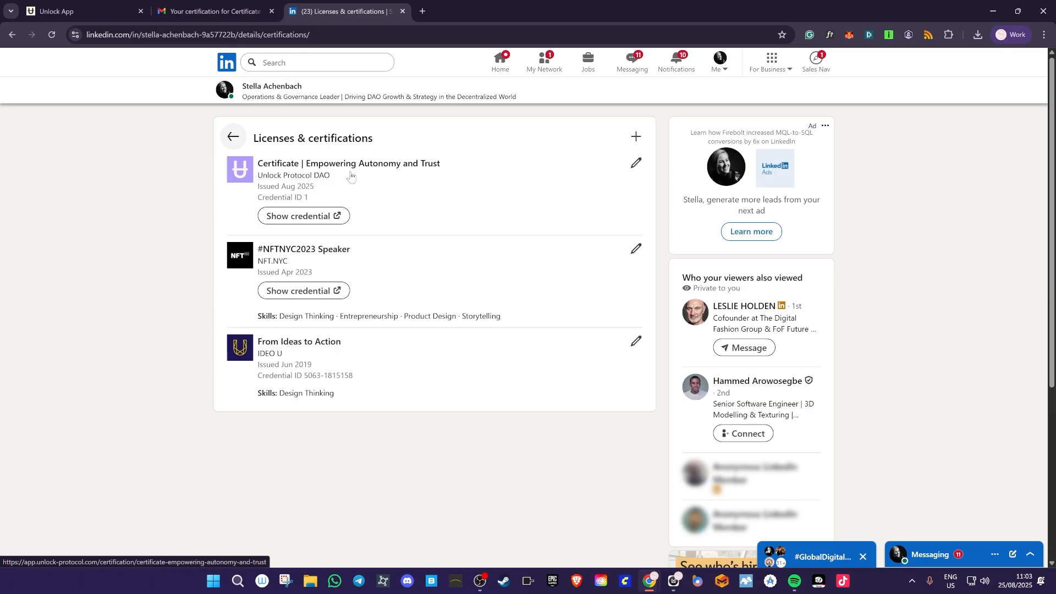
left_click(319, 218)
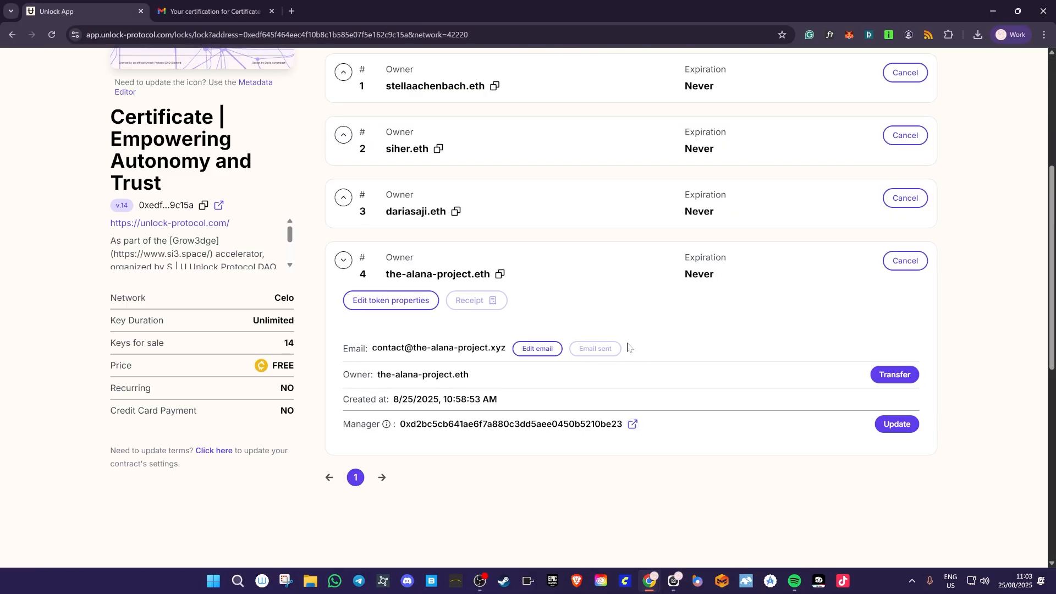
left_click(343, 260)
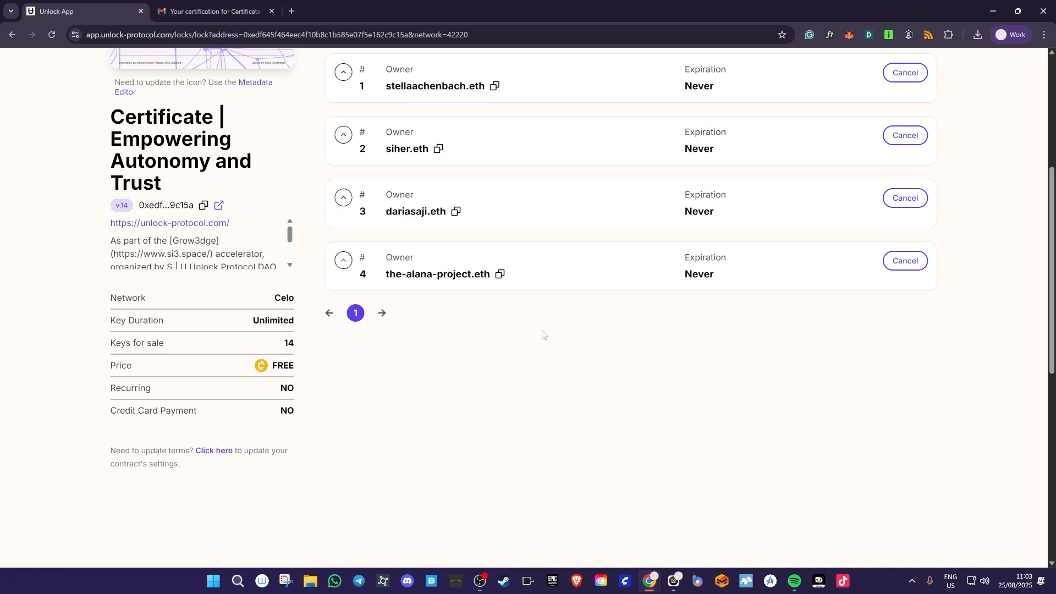
scroll(541, 332, "up", 5)
scroll(590, 390, "down", 3)
scroll(590, 390, "down", 1)
scroll(559, 412, "up", 5)
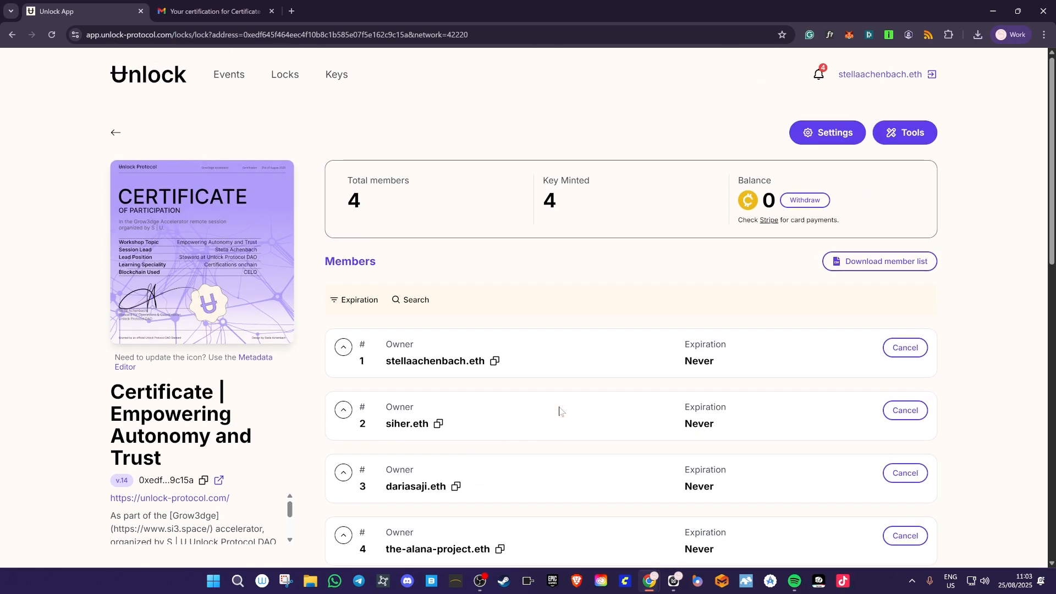
scroll(559, 413, "down", 3)
left_click(344, 425)
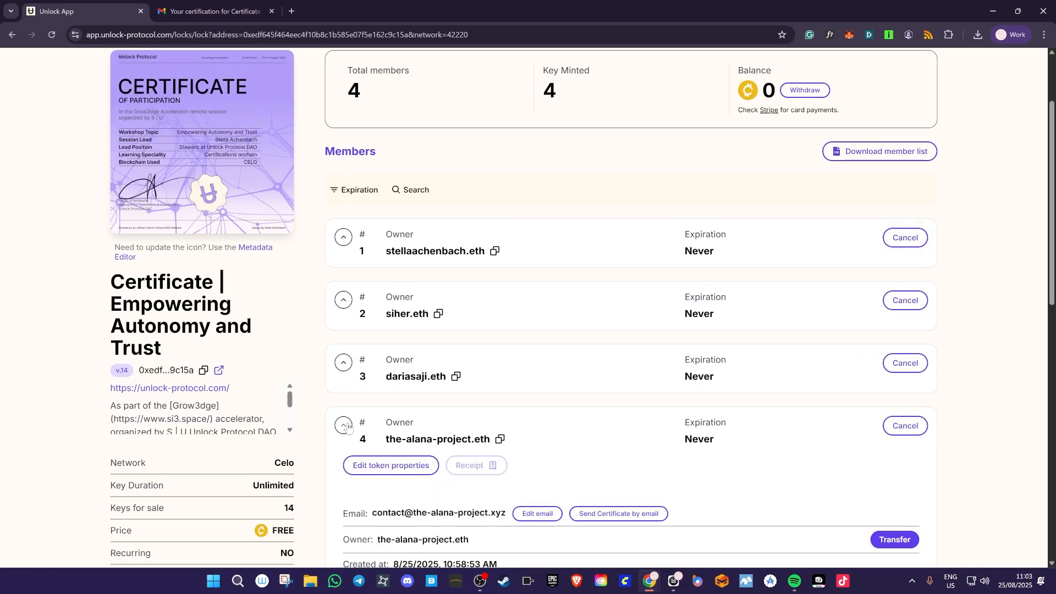
scroll(542, 432, "down", 3)
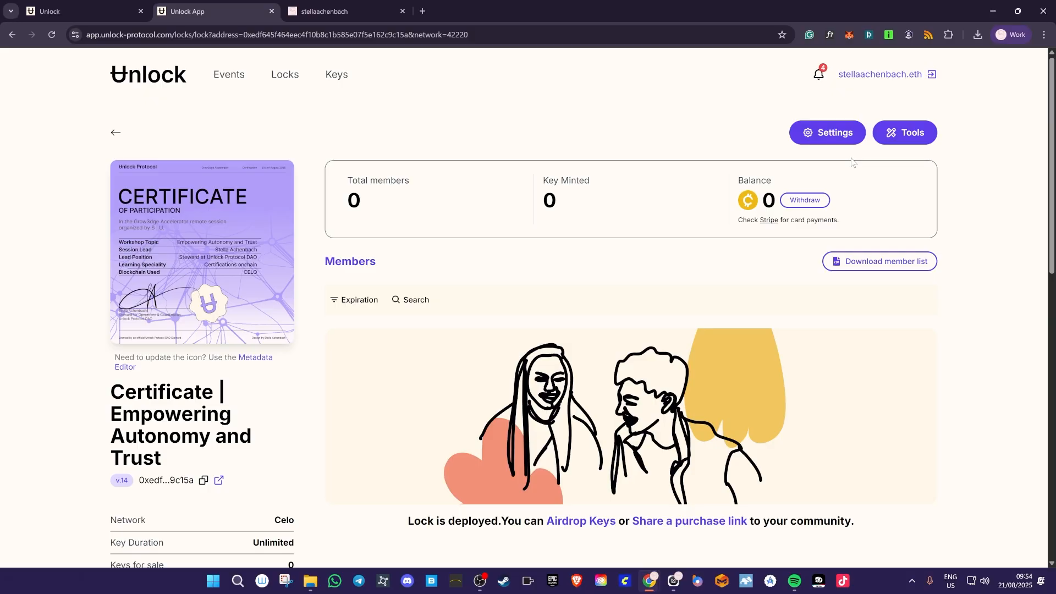
- Create checkout configuration 'Unlock Protocol DAO Certifications' and reuse that name as the checkout title
left_click(905, 134)
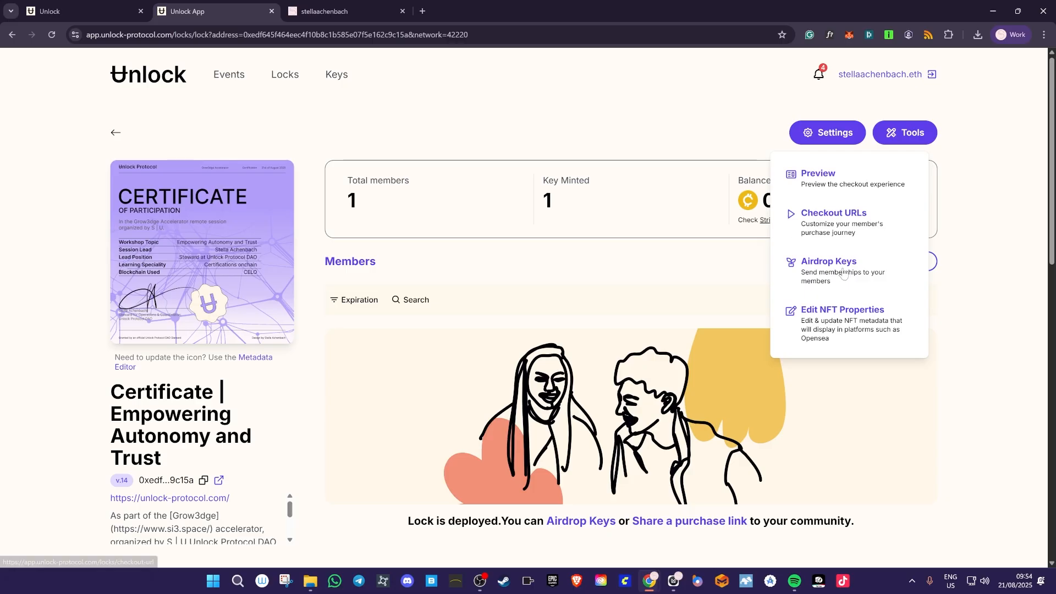
left_click(835, 215)
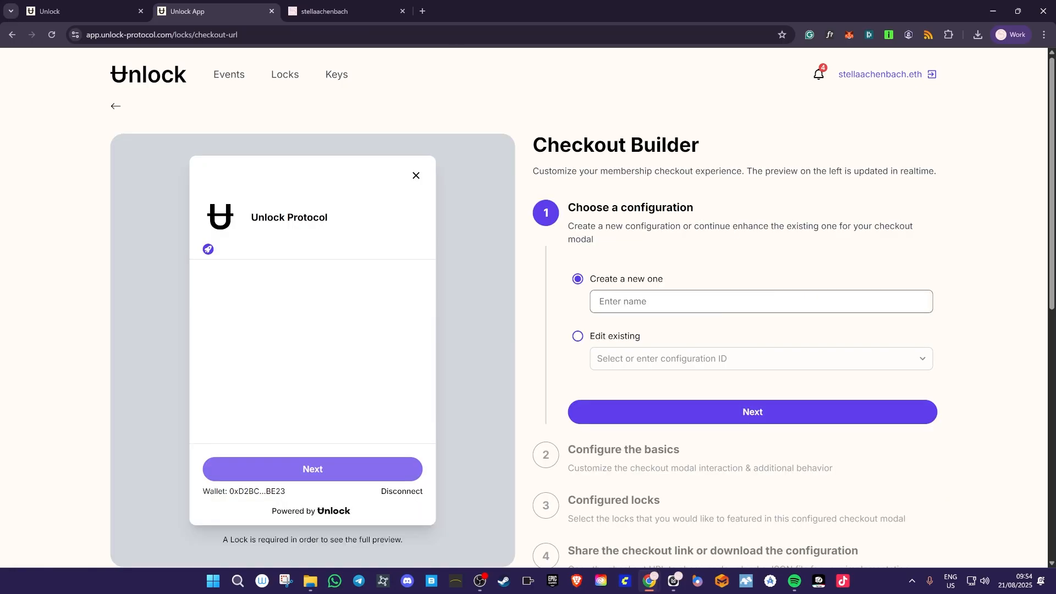
type("Unlock Protocol DAO Certif")
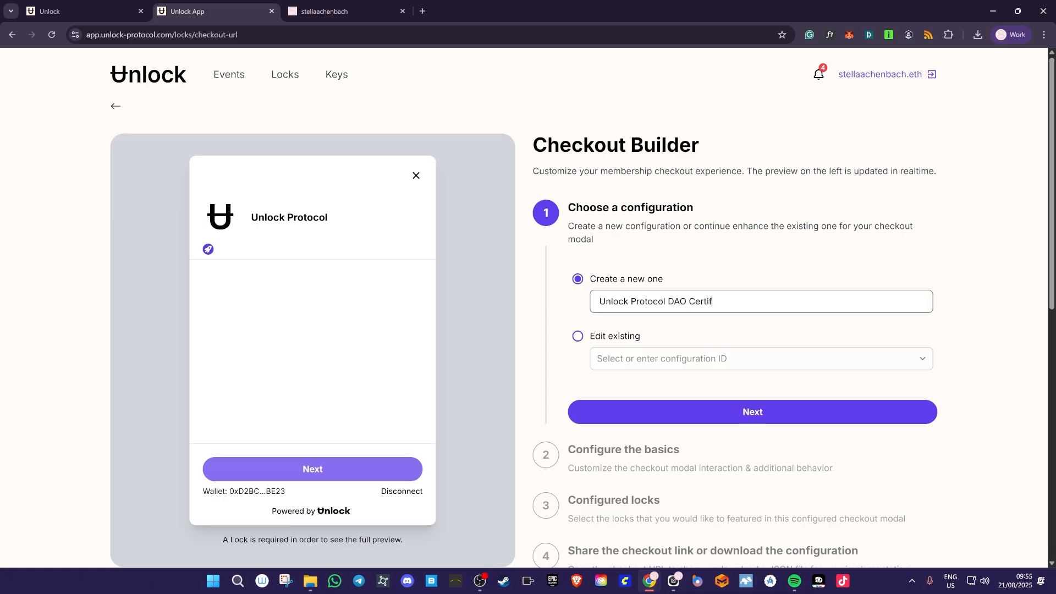
type("ications")
key("ctrl+a")
key("ctrl+c")
left_click(750, 413)
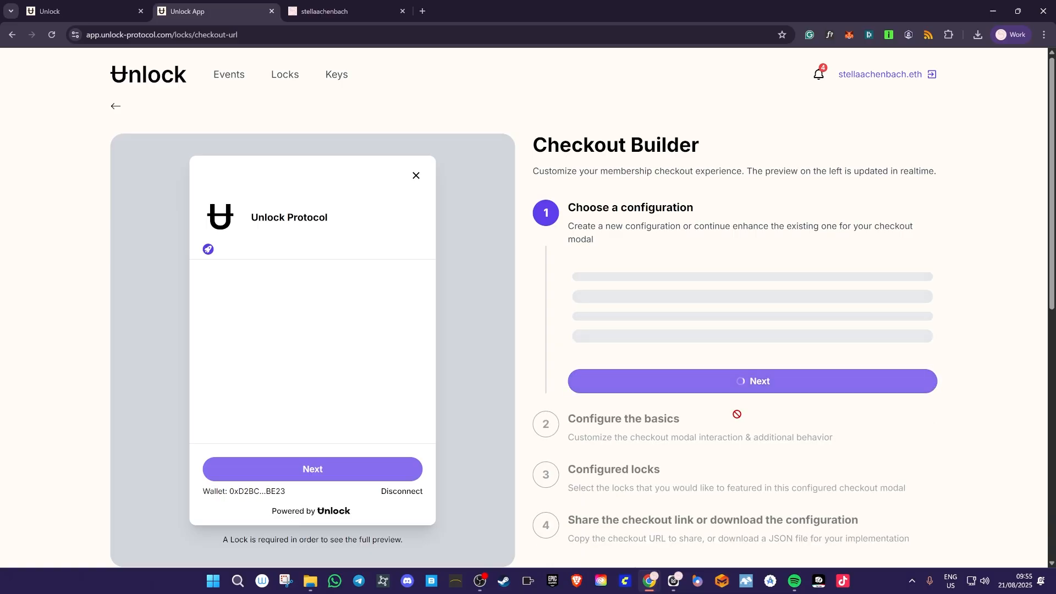
left_click(623, 232)
key("ctrl+v")
- Upload the Unlock logo image as the checkout icon
scroll(612, 324, "up", 3)
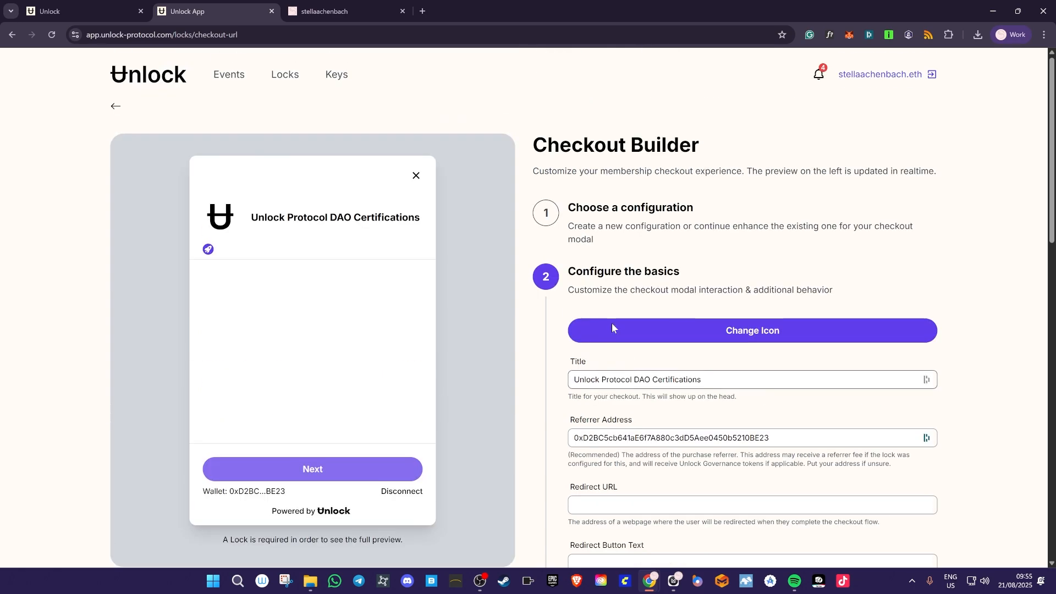
left_click(646, 329)
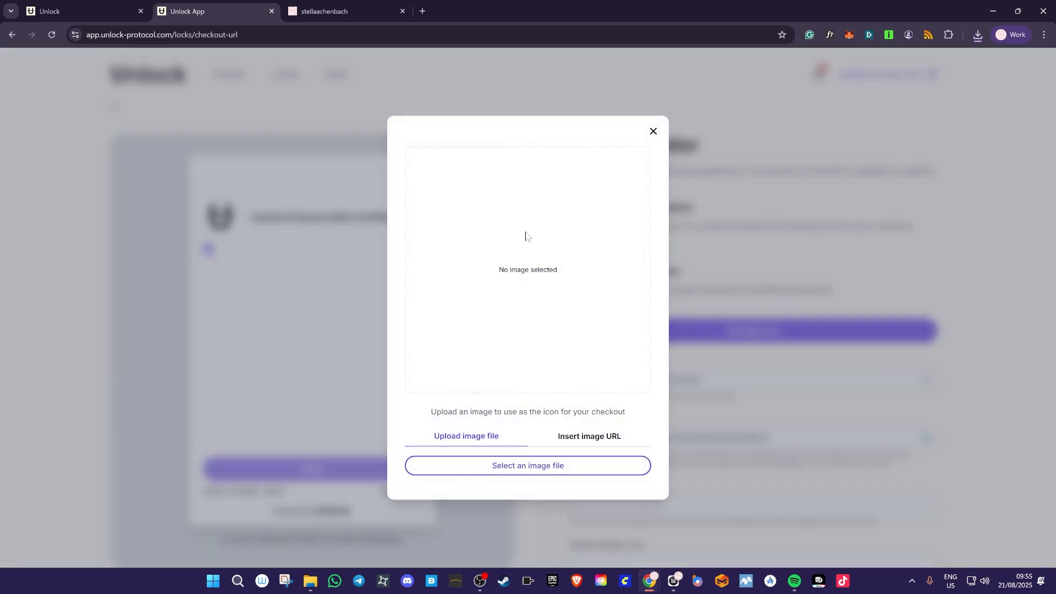
left_click(532, 466)
double_click(246, 156)
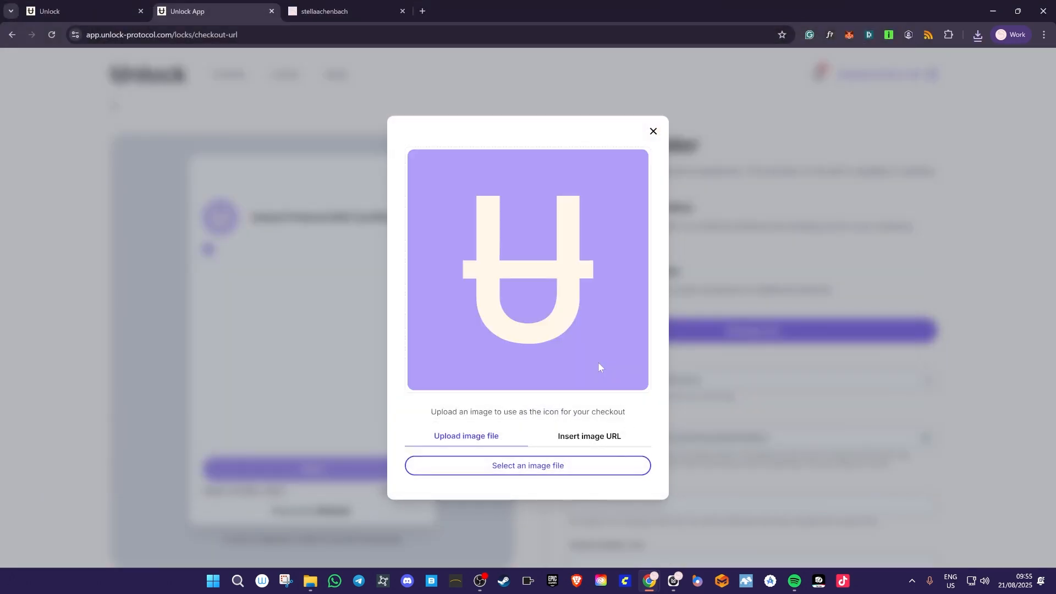
left_click(654, 131)
scroll(688, 248, "down", 3)
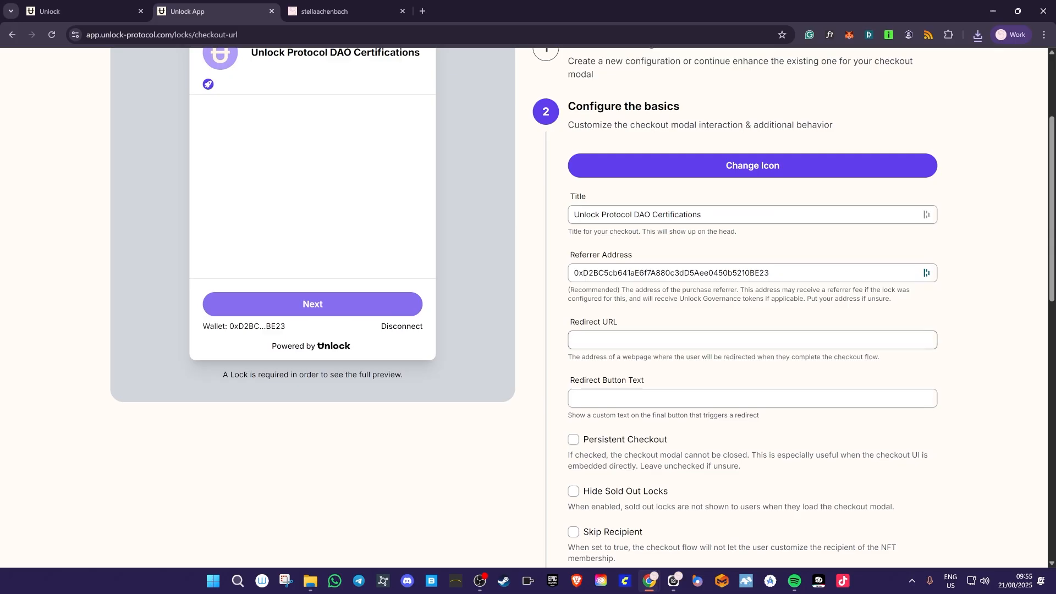
type("unl")
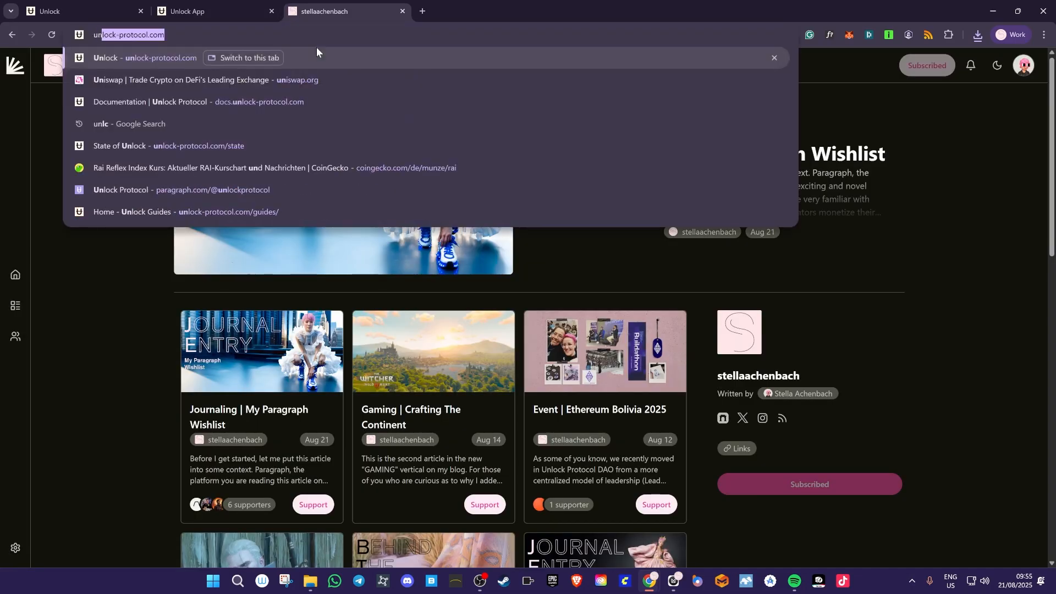
key("ctrl+a")
key("ctrl+c")
key("Escape")
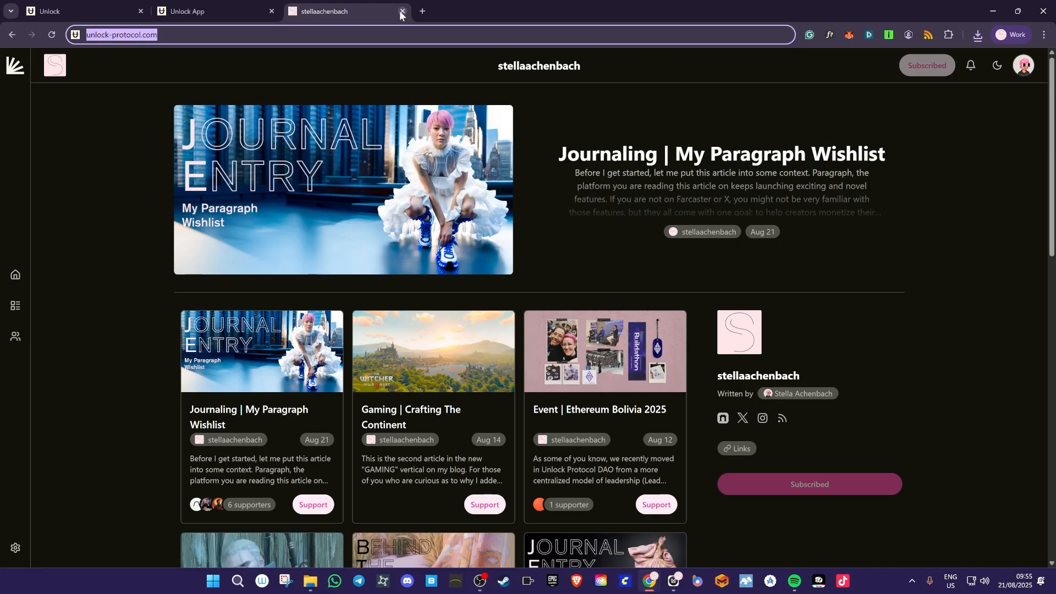
left_click(402, 11)
left_click(683, 336)
key("ctrl+v")
left_click(667, 398)
type("Visit Unlock")
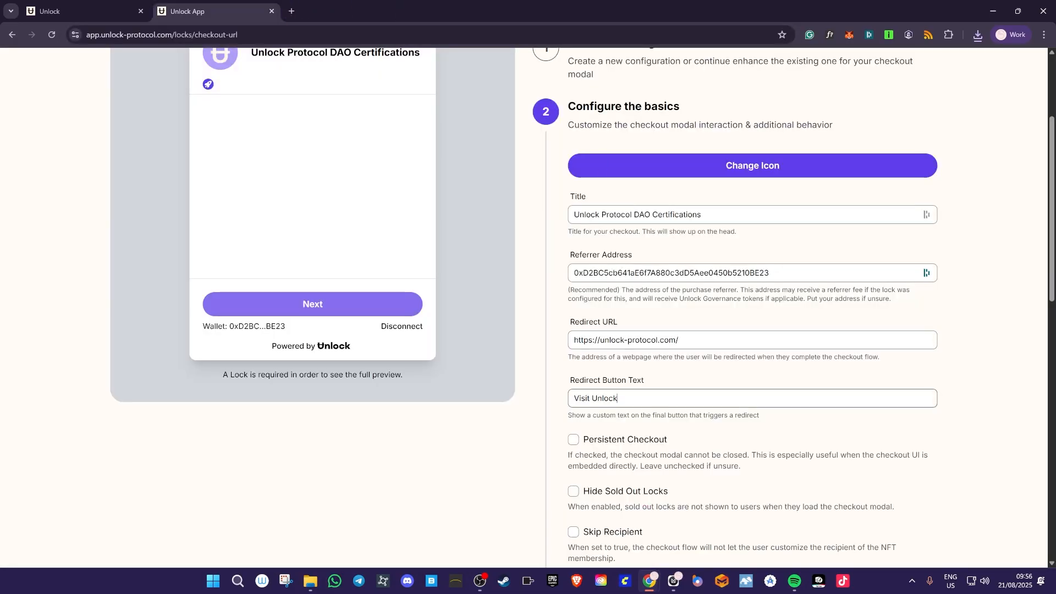
scroll(667, 429, "down", 6)
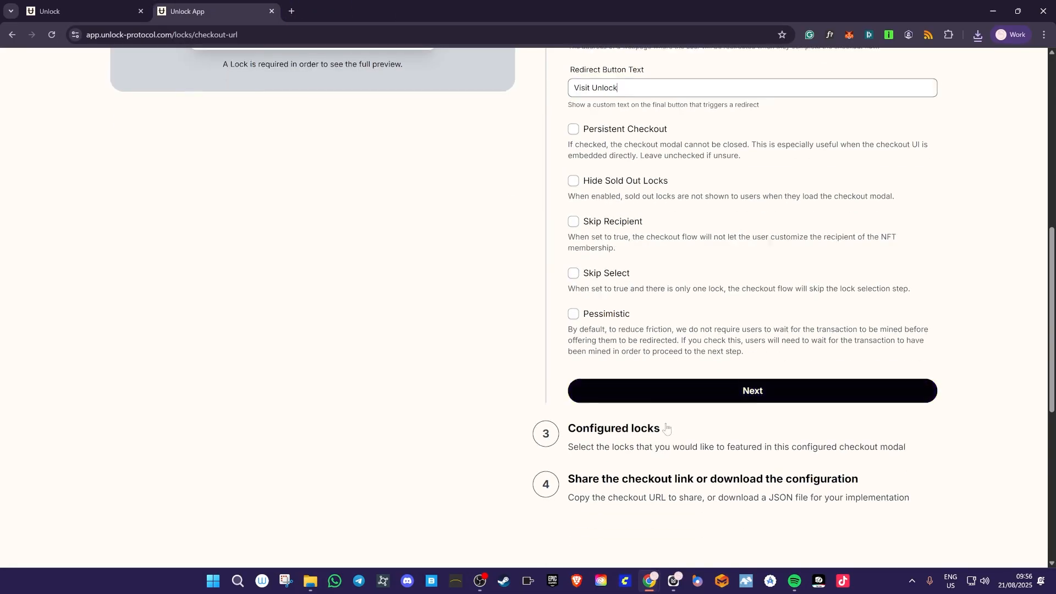
left_click(676, 394)
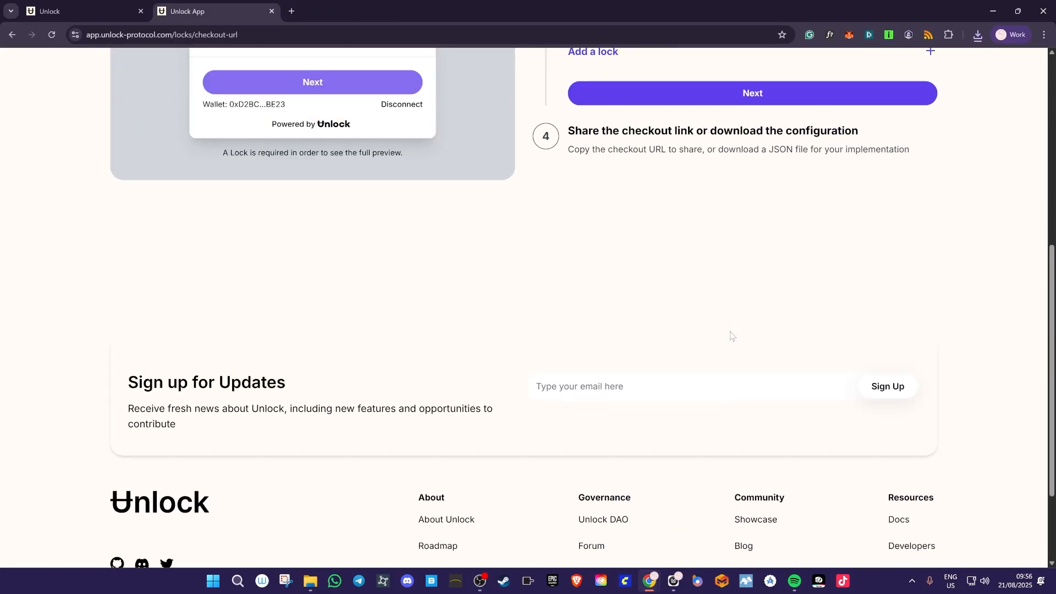
- Add the Celo Certificate lock to the checkout and advance to the sharing step
left_click(579, 389)
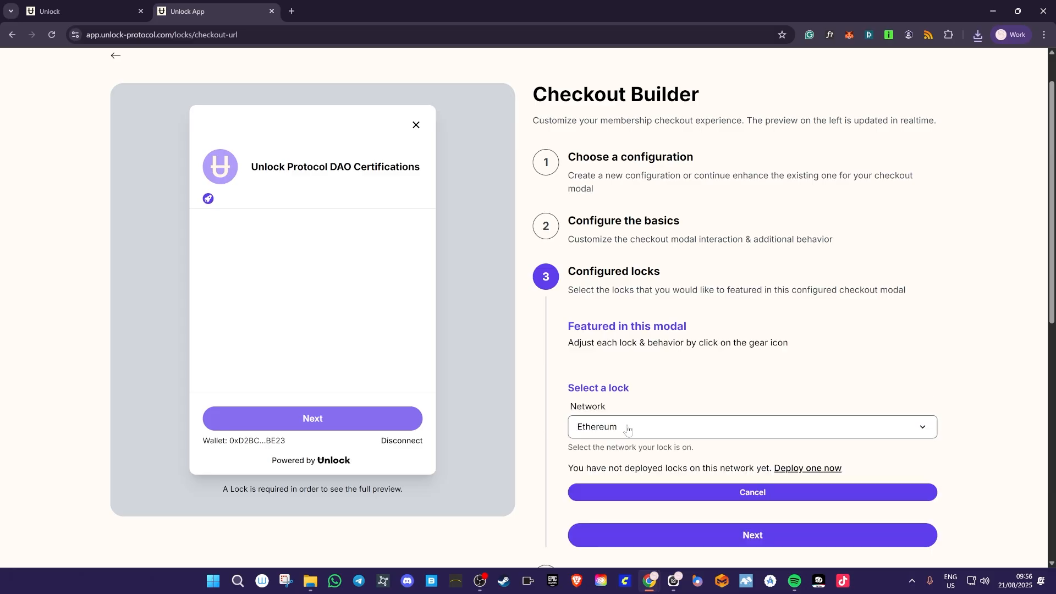
left_click(627, 429)
scroll(630, 512, "down", 3)
scroll(629, 513, "down", 2)
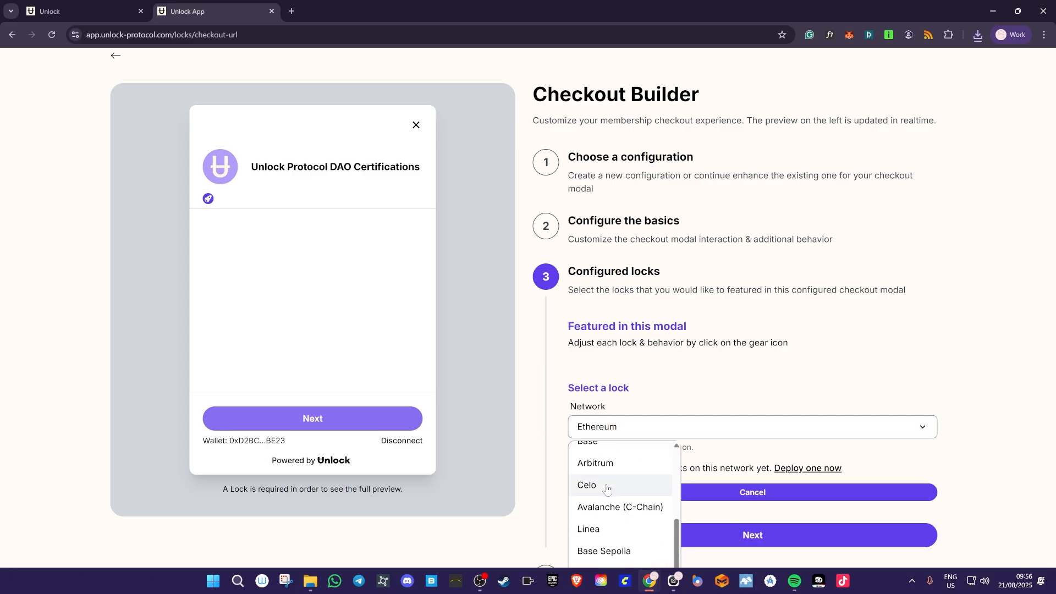
left_click(628, 485)
left_click(630, 489)
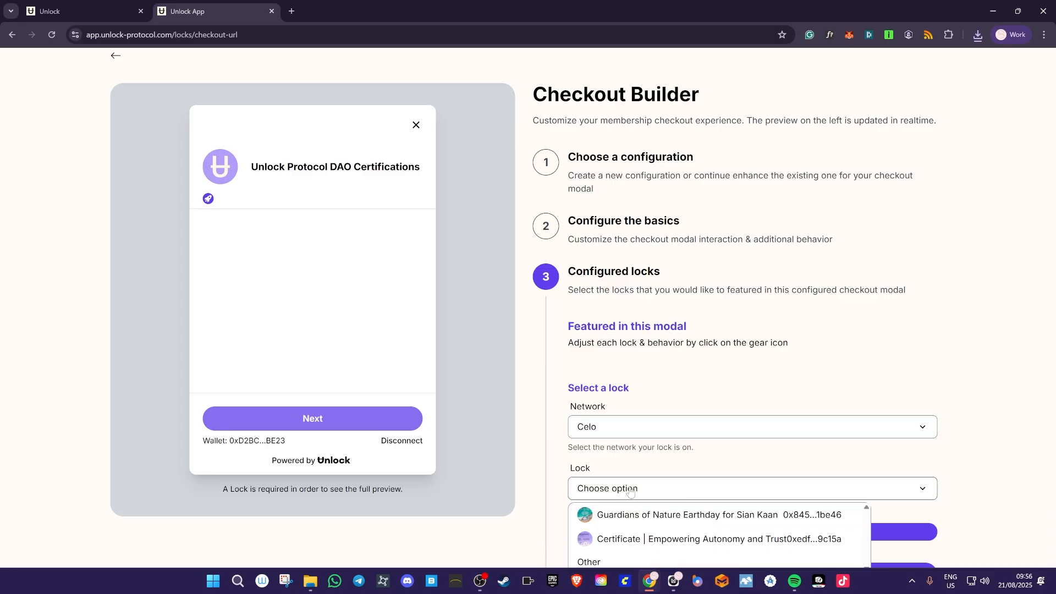
left_click(619, 539)
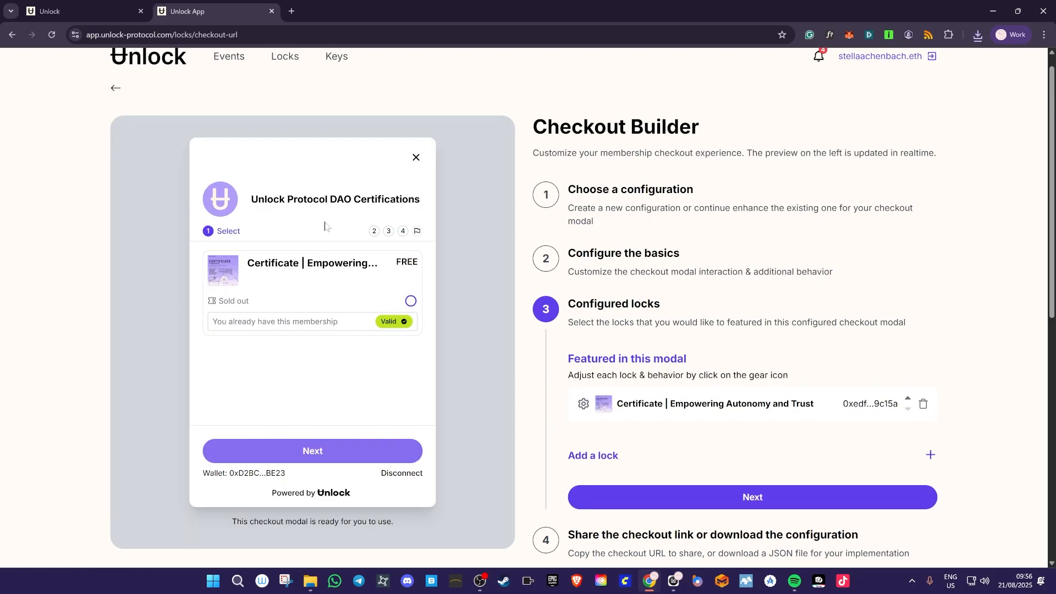
scroll(655, 286, "down", 3)
left_click(705, 332)
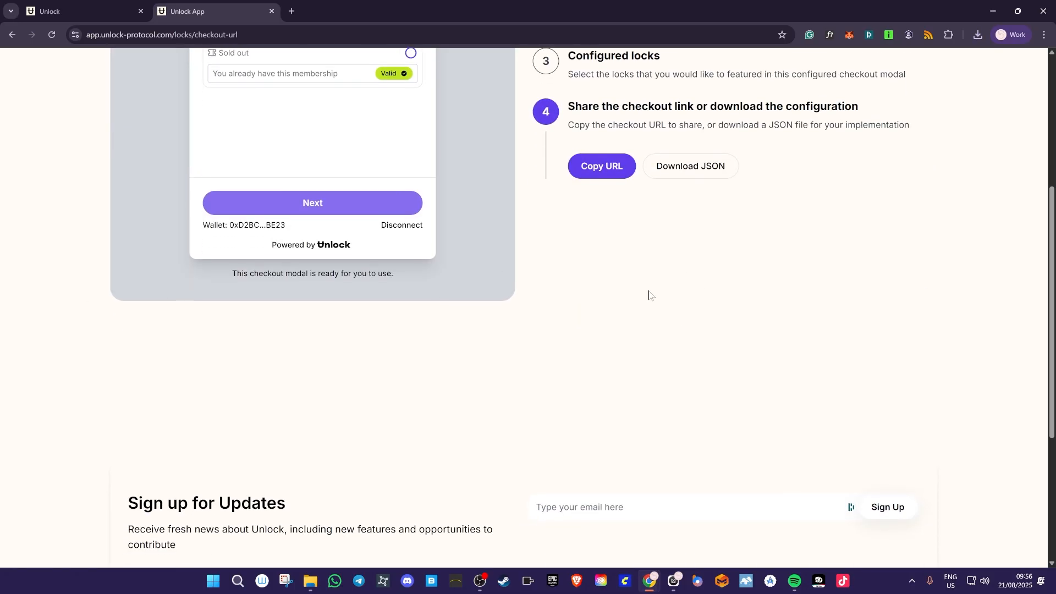
- Copy the shareable checkout URL and open a new browser tab
scroll(601, 292, "up", 4)
left_click(618, 387)
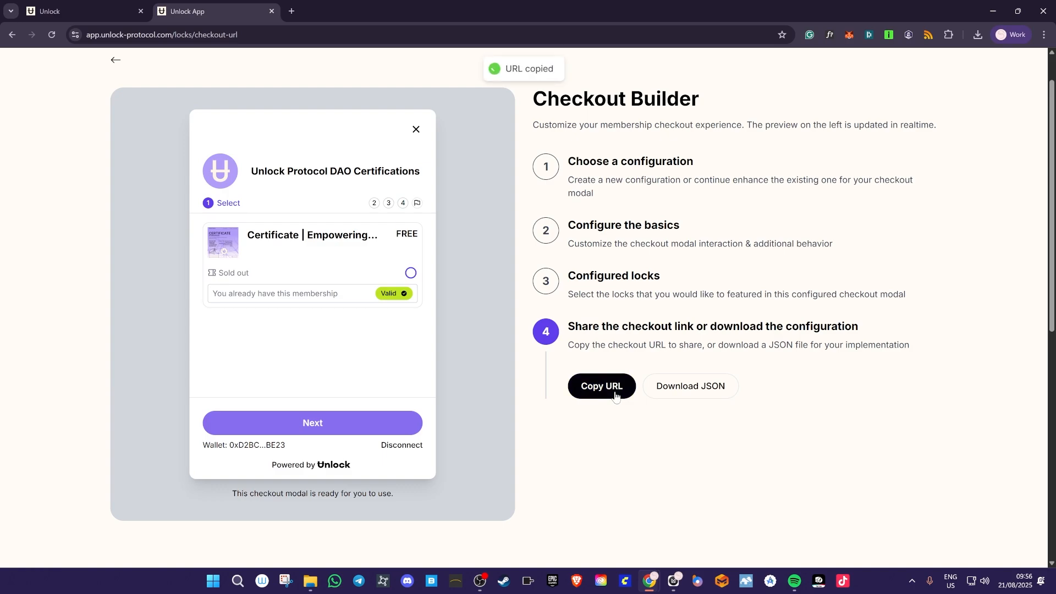
left_click(291, 11)
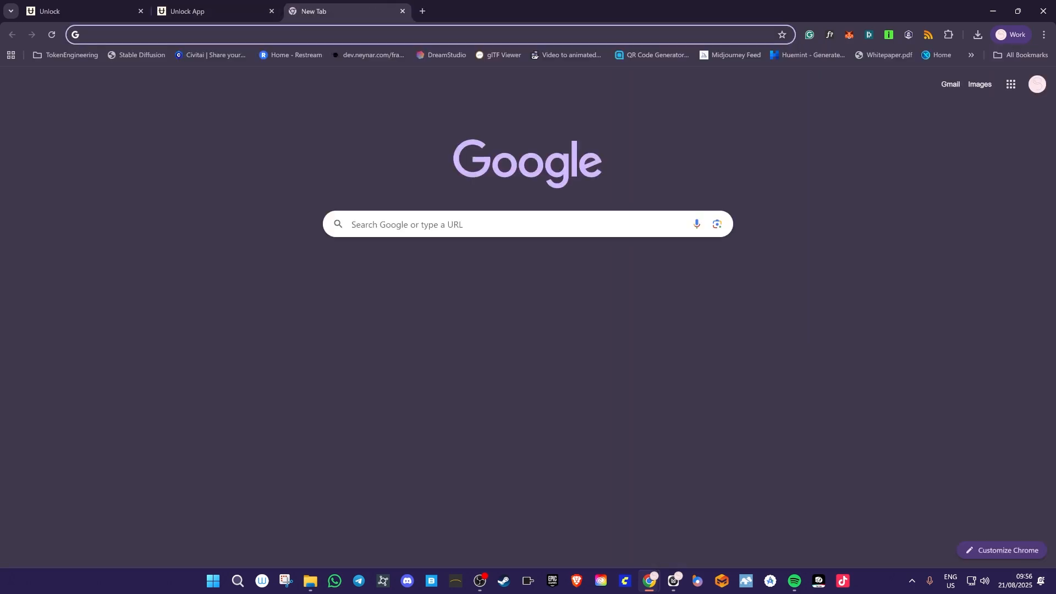
- Load the pasted checkout link in the new tab, then return to the certificate lock's overview
key("ctrl+v")
key("Return")
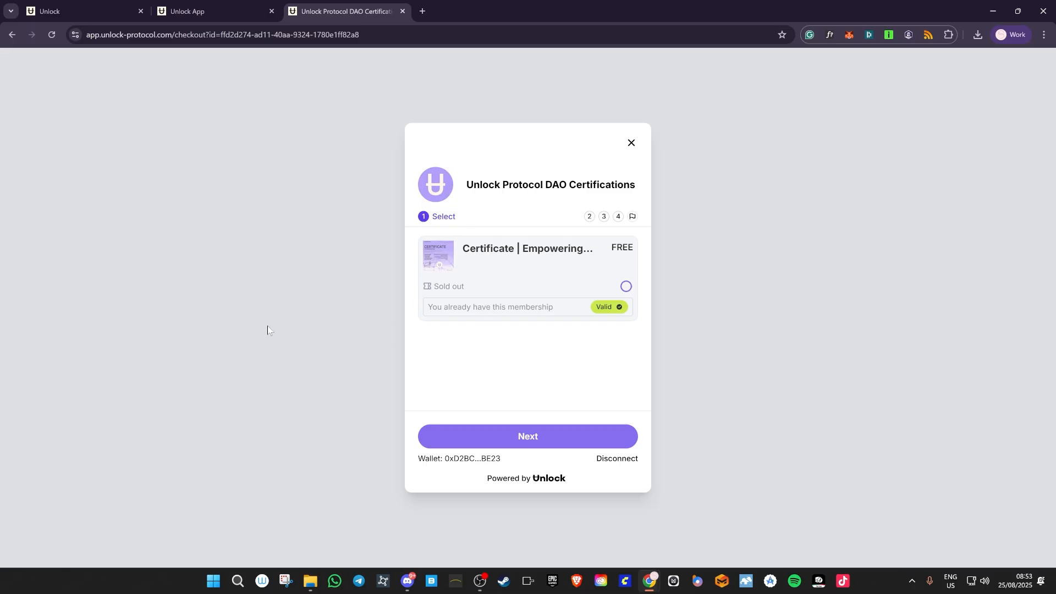
key("ctrl+shift+Tab")
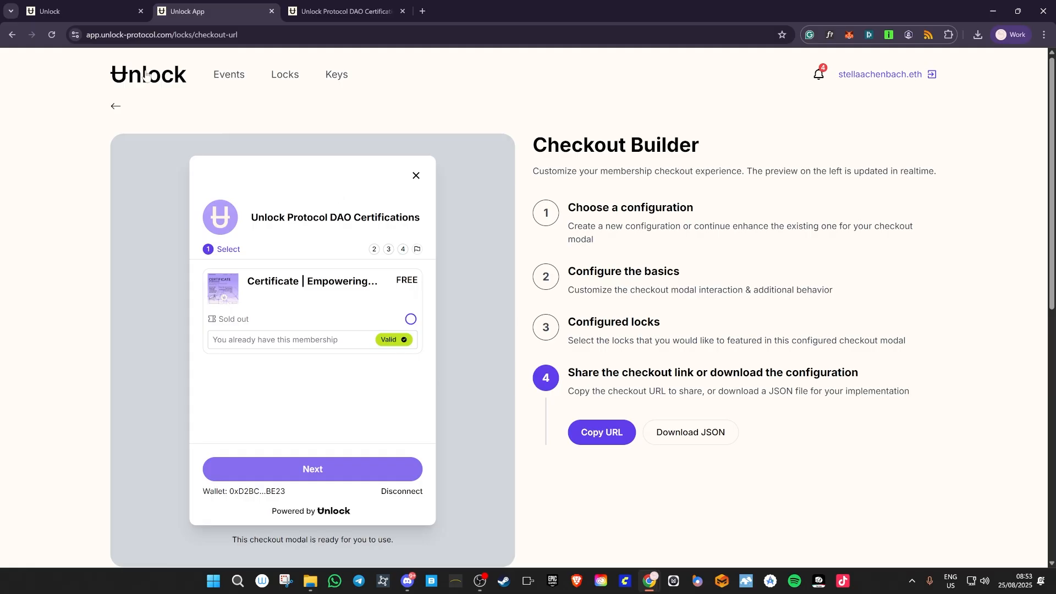
left_click(116, 106)
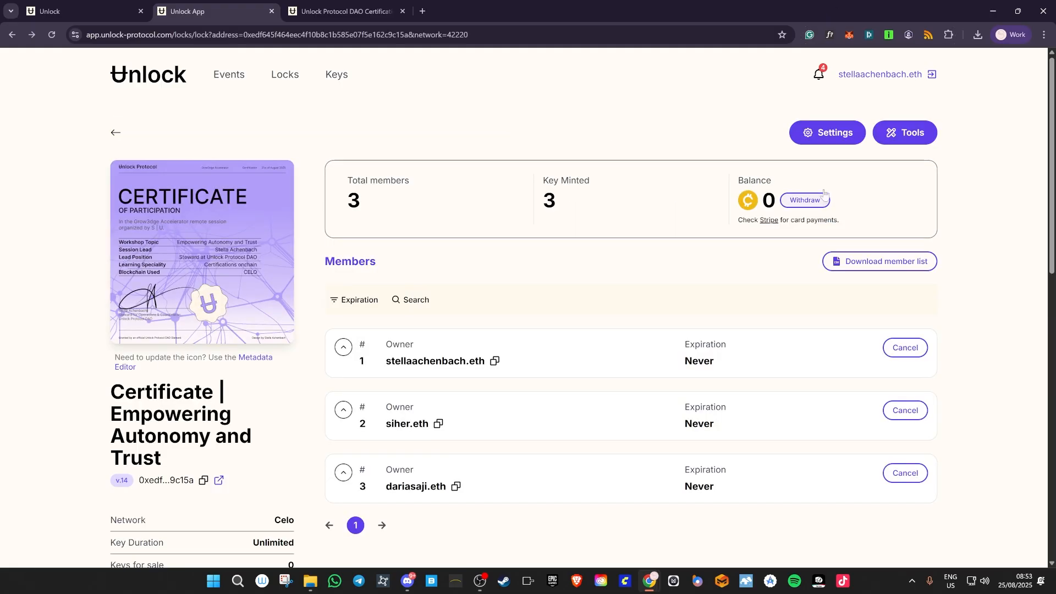
- Open the certificate lock's settings and expand the Ticker Symbol option
left_click(844, 136)
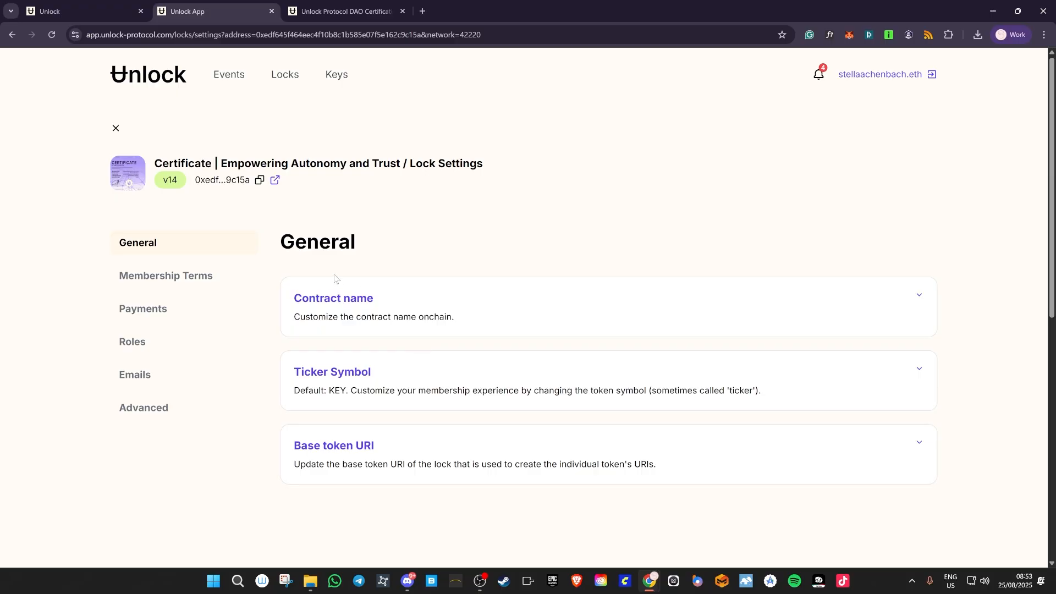
left_click(437, 315)
scroll(418, 330, "down", 2)
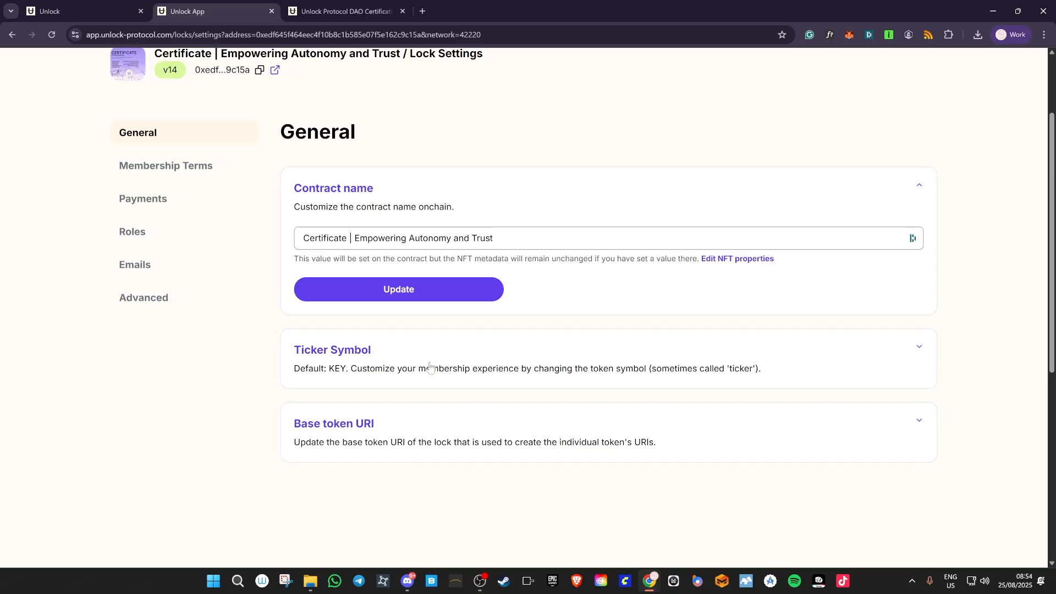
left_click(389, 352)
- Replace the ticker symbol KEY with UPDAO and approve the update in the wallet
left_click_drag(352, 400, 228, 398)
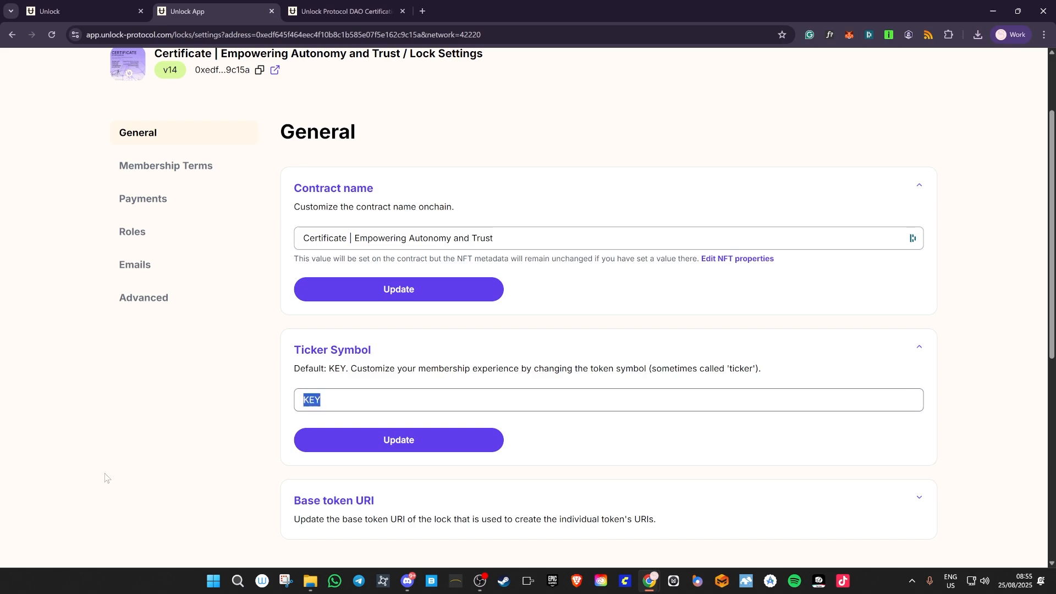
type("UDAO")
key("Left")
type("P")
left_click(418, 442)
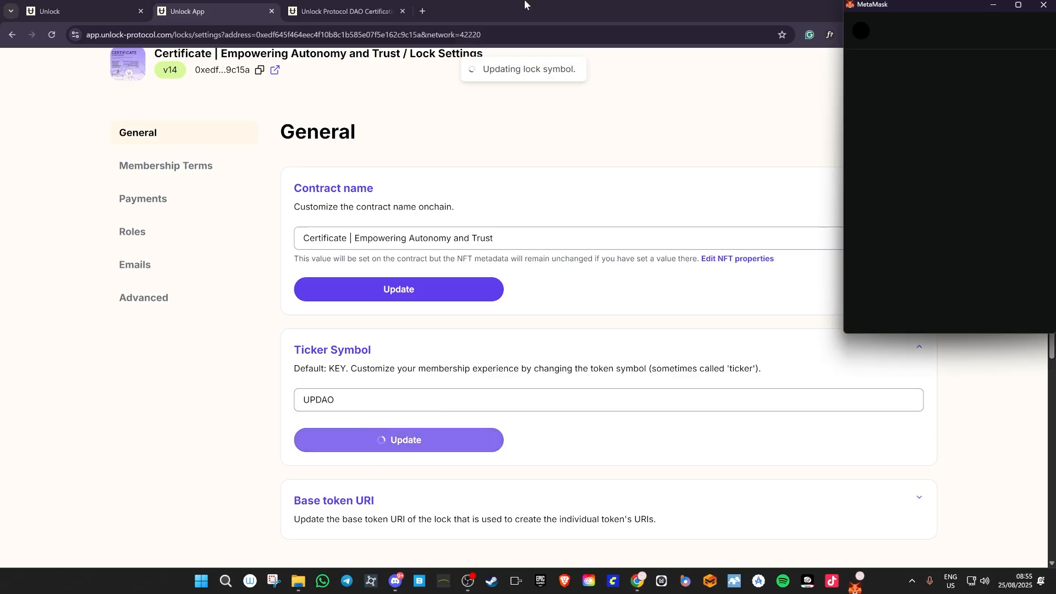
left_click(991, 318)
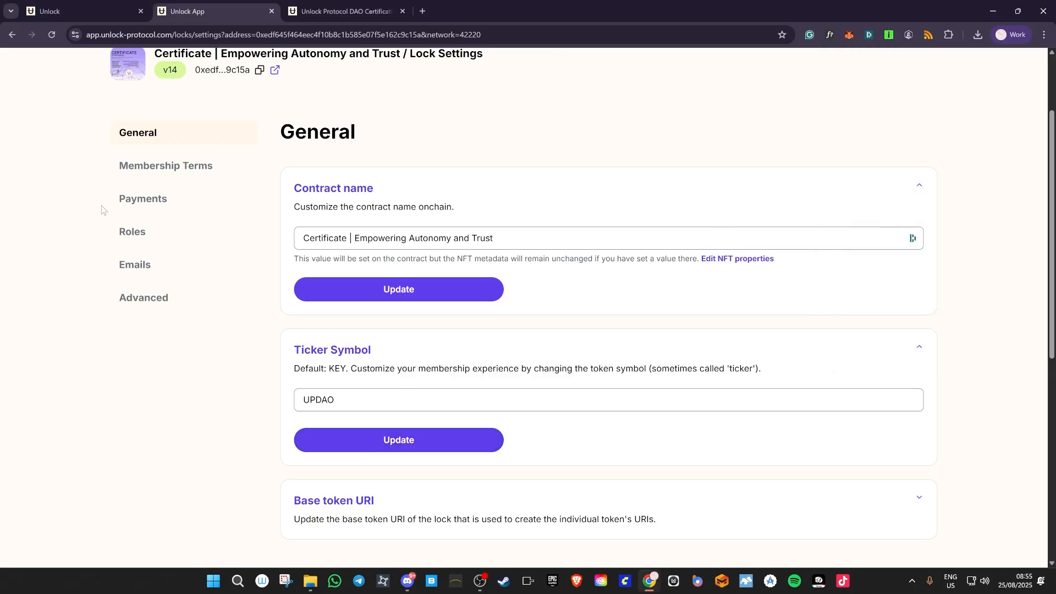
left_click(163, 170)
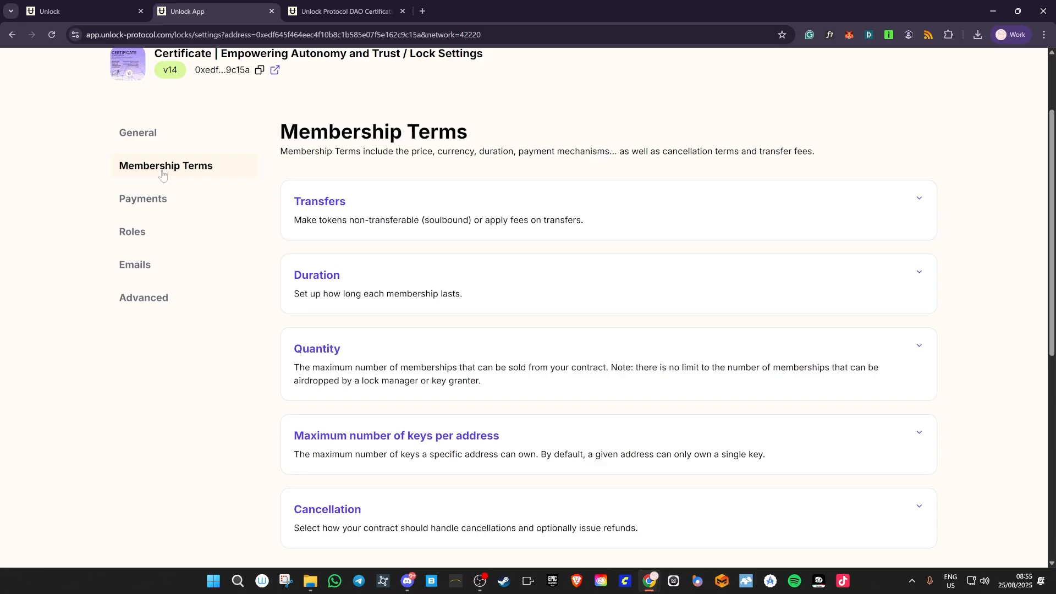
- Set the number of memberships for sale to 14 and approve the wallet transaction
left_click(397, 364)
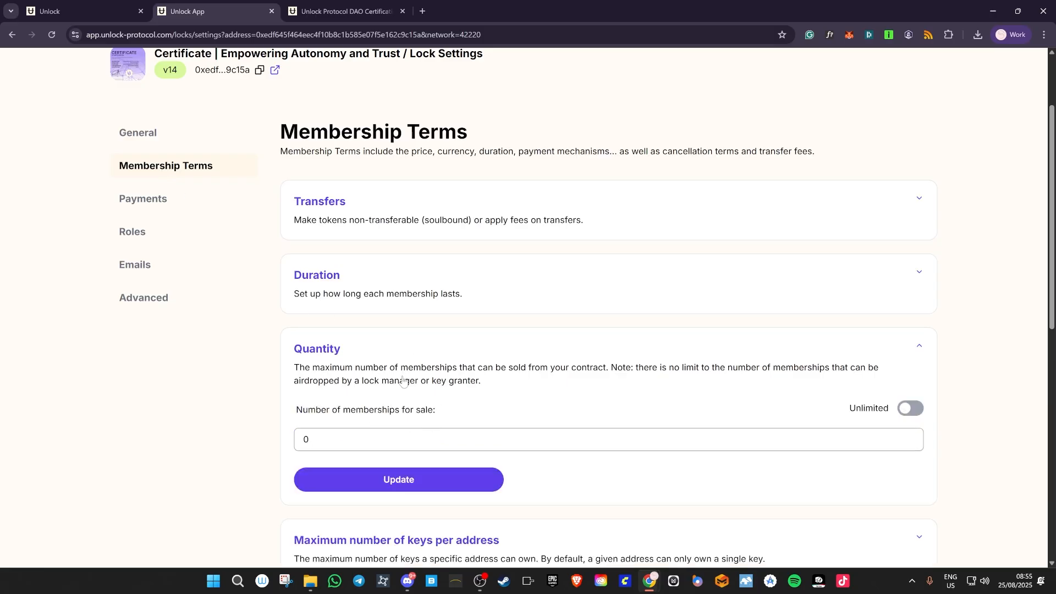
double_click(361, 439)
type("14")
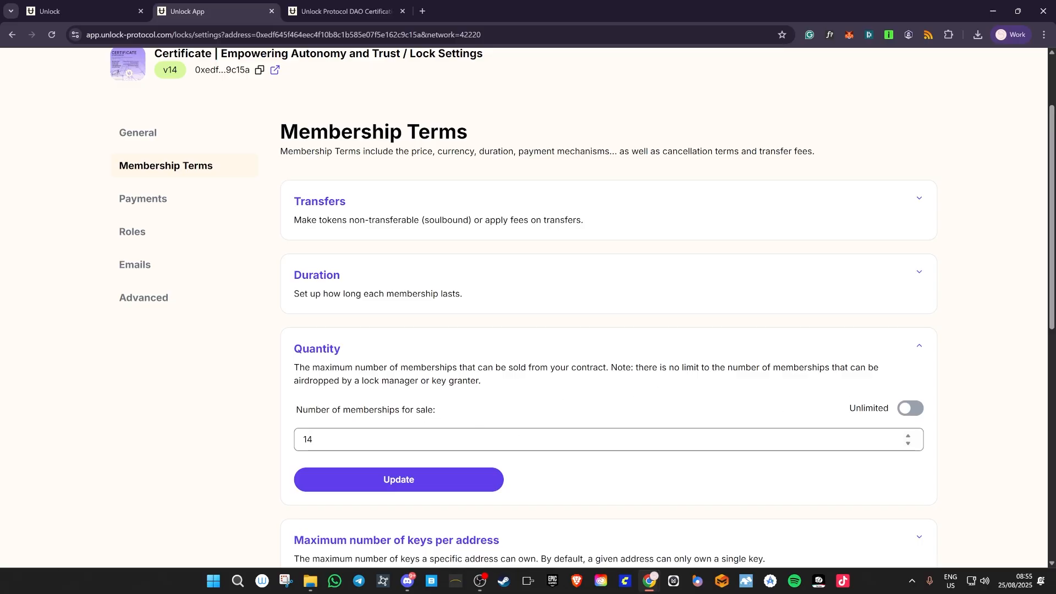
left_click(401, 482)
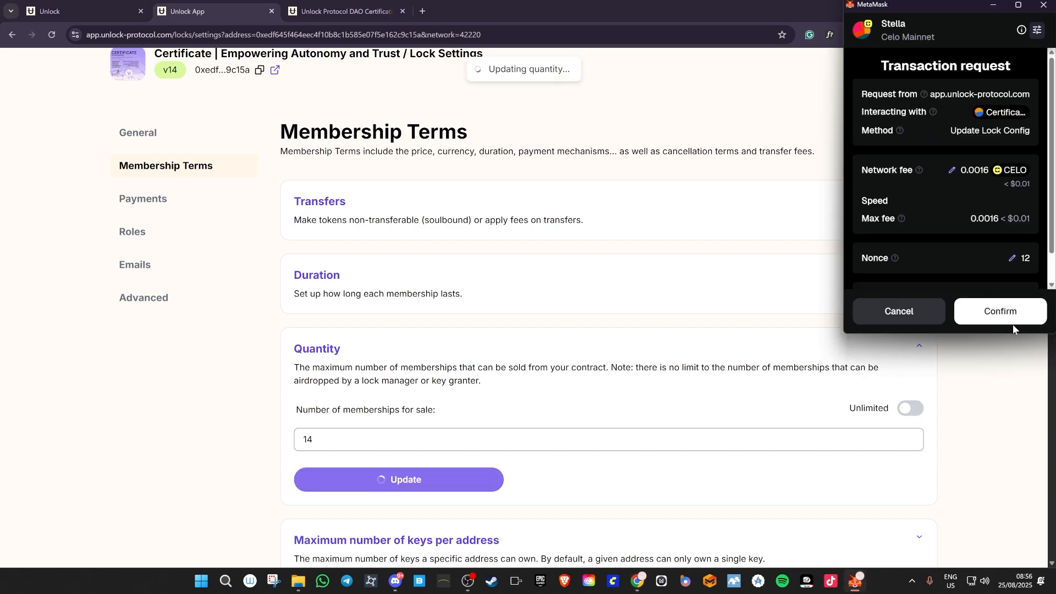
left_click(1015, 319)
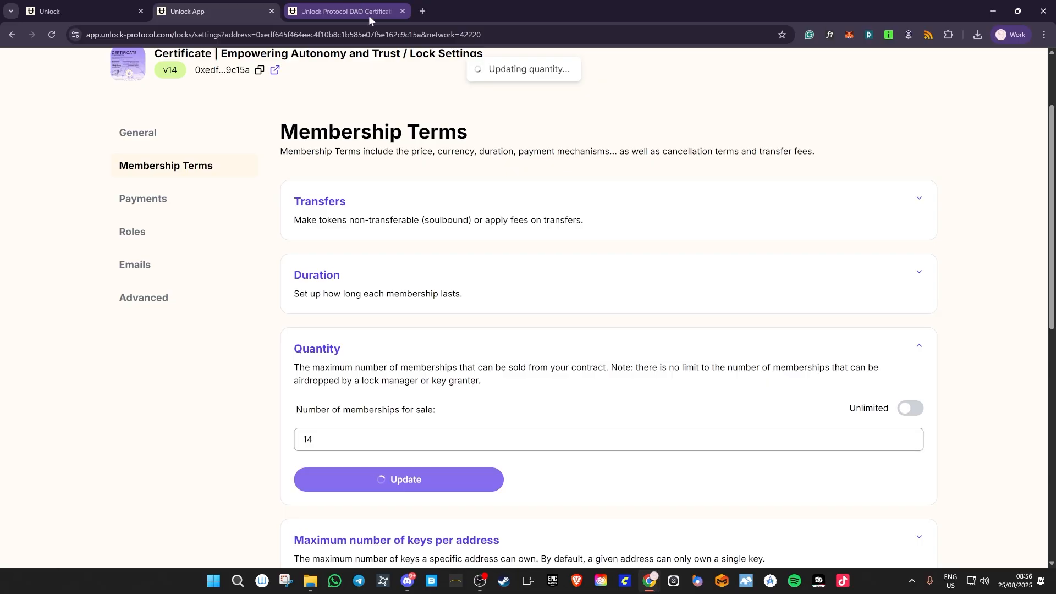
mouse_move(368, 12)
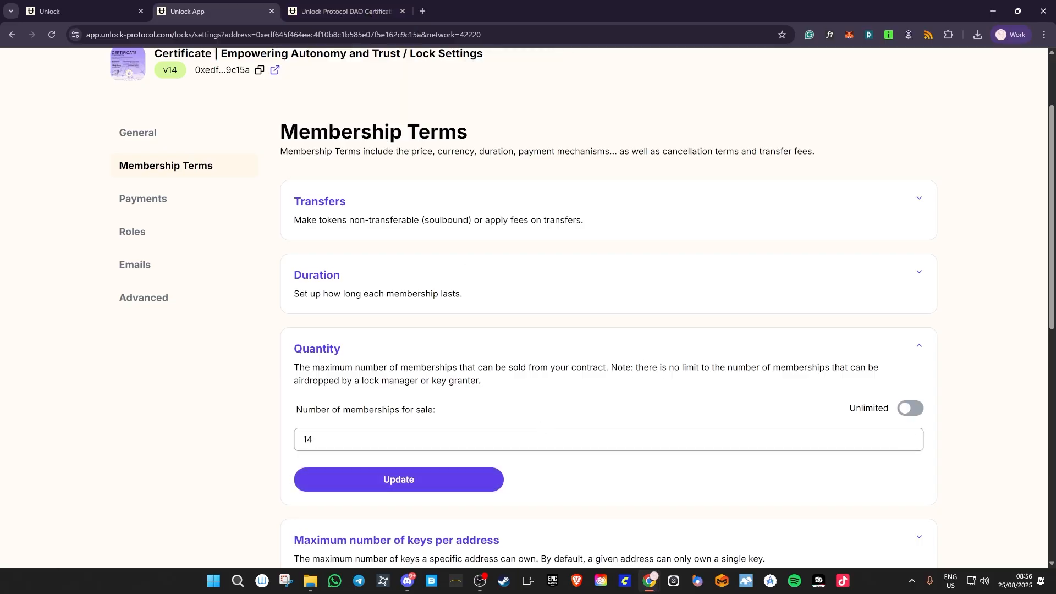
scroll(441, 322, "down", 3)
key("ctrl+Tab")
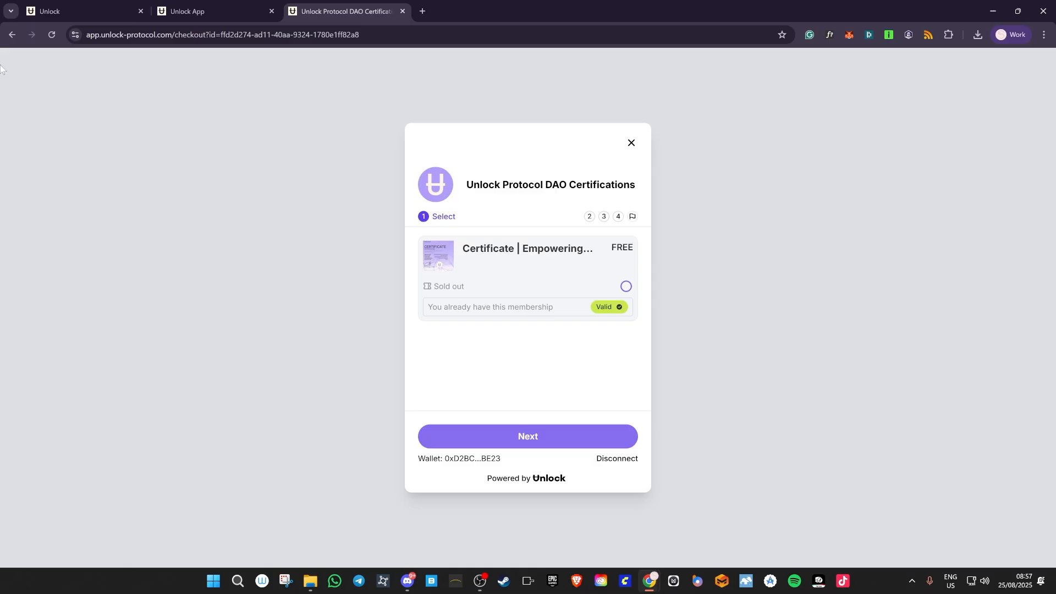
- Reload the checkout to show 11 certificates left, then check the lock overview's keys for sale
left_click(53, 35)
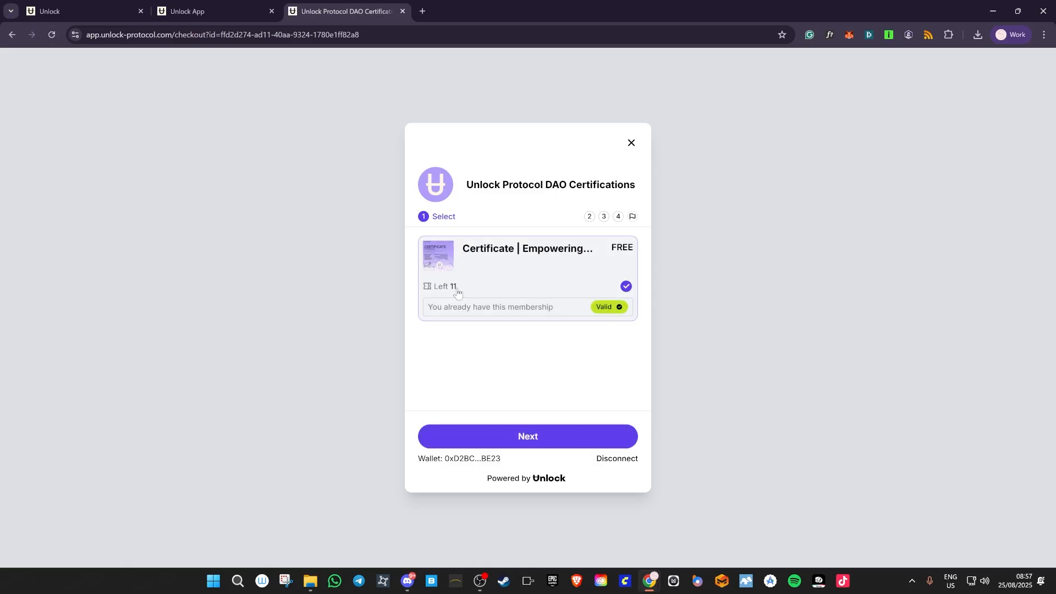
left_click(162, 14)
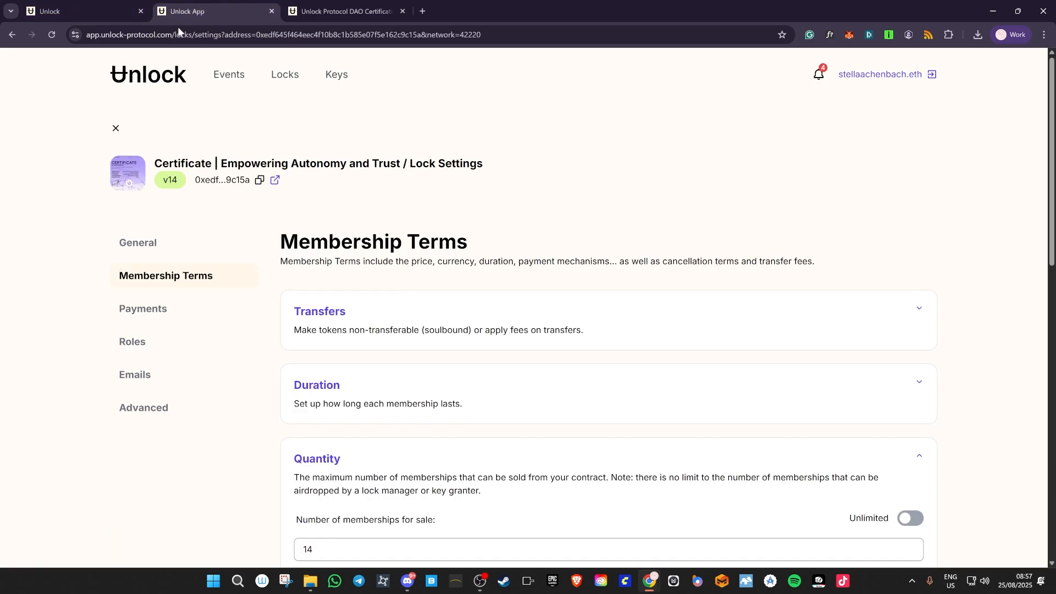
left_click(116, 127)
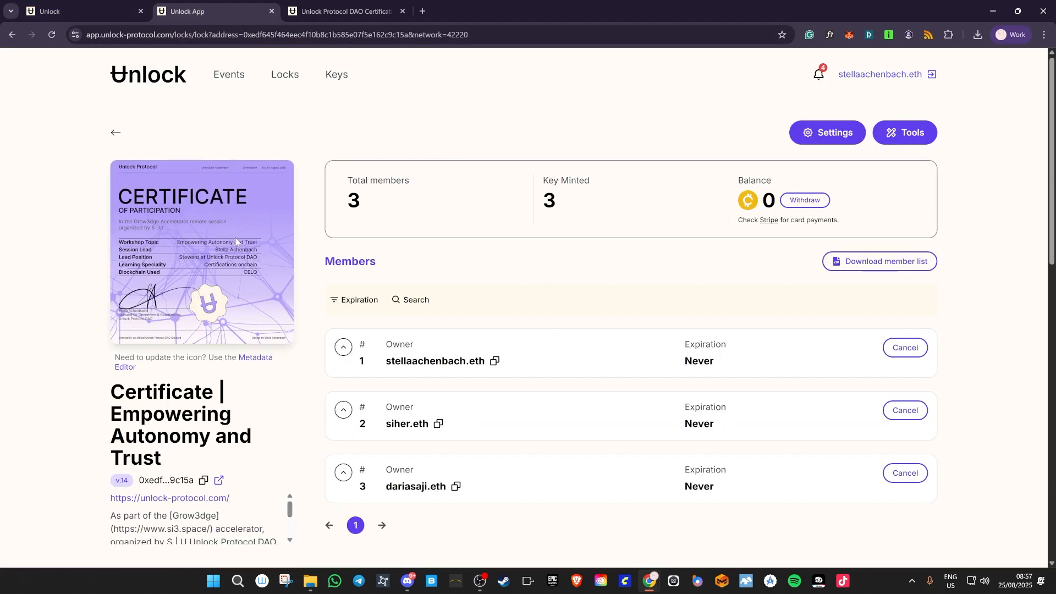
scroll(505, 413, "down", 1)
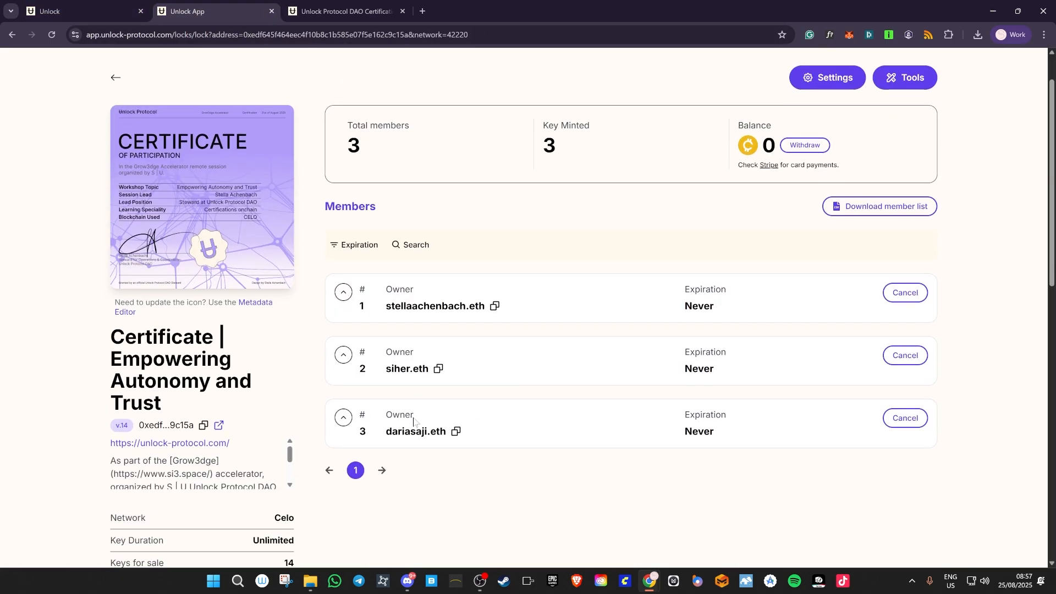
key("ctrl+Tab")
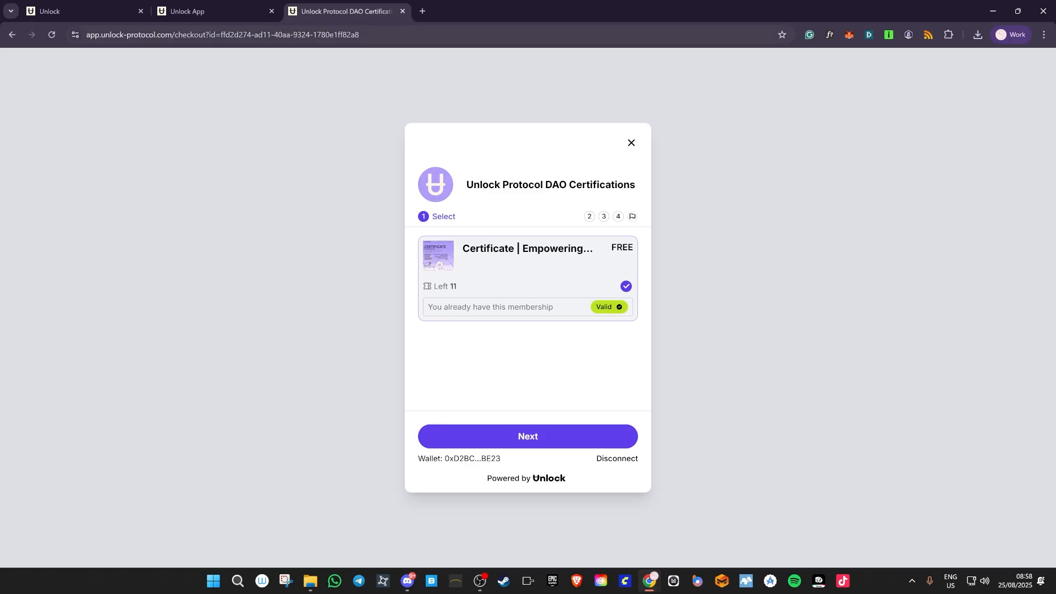
left_click(209, 14)
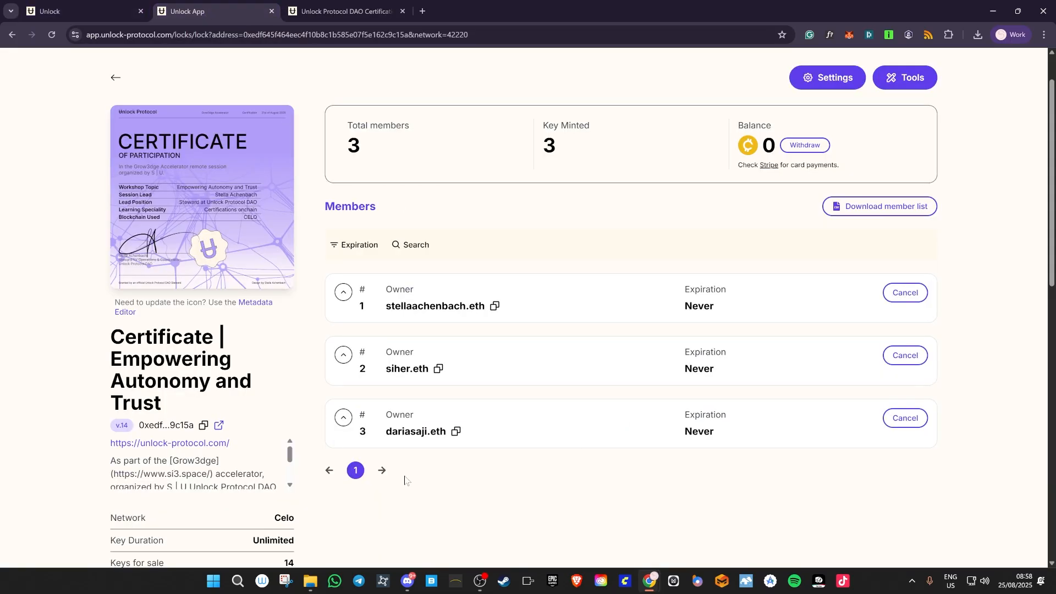
scroll(414, 477, "up", 1)
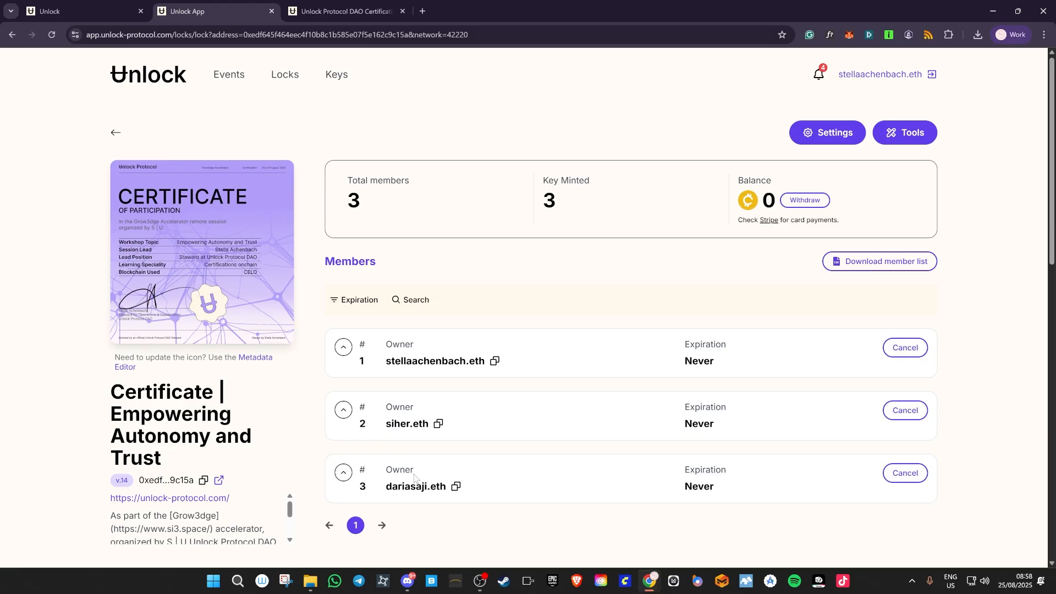